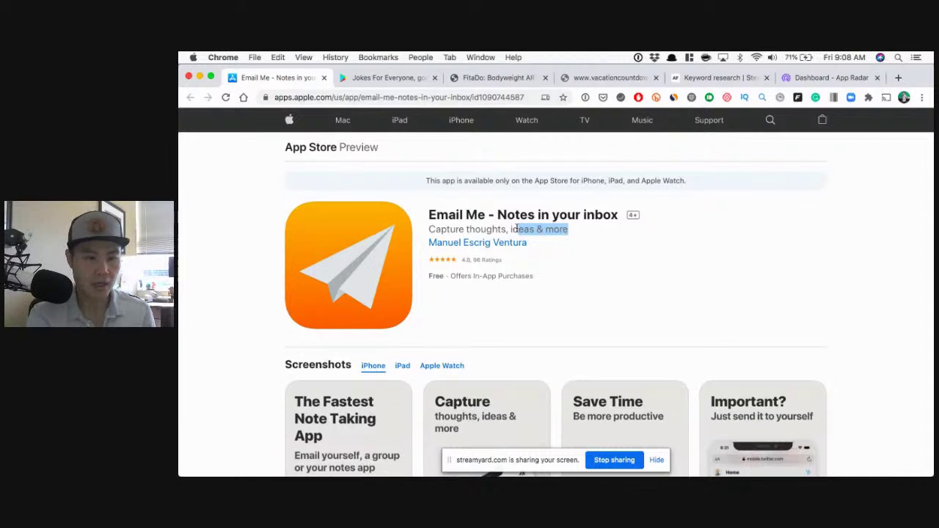
# Switch to AppFollow and open its Apple Search Ads keyword recommendations page.
pyautogui.click(715, 77)
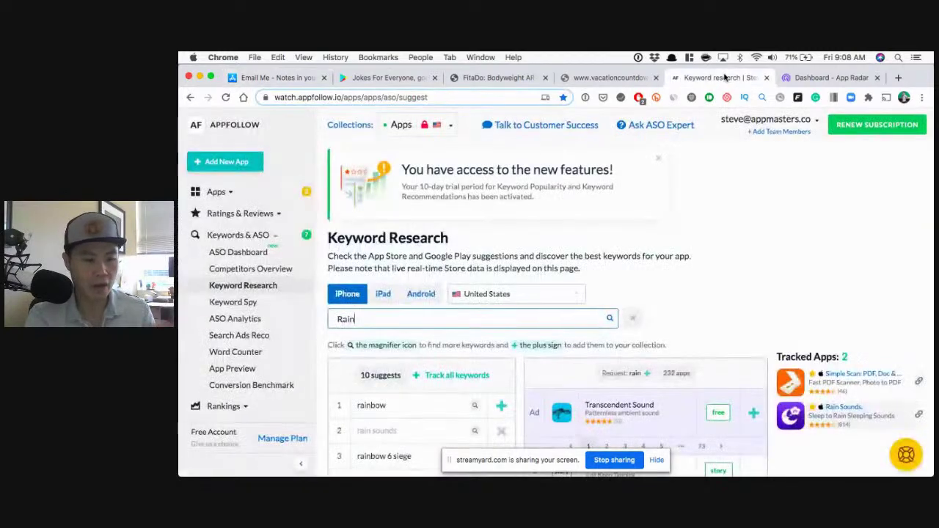
pyautogui.click(236, 336)
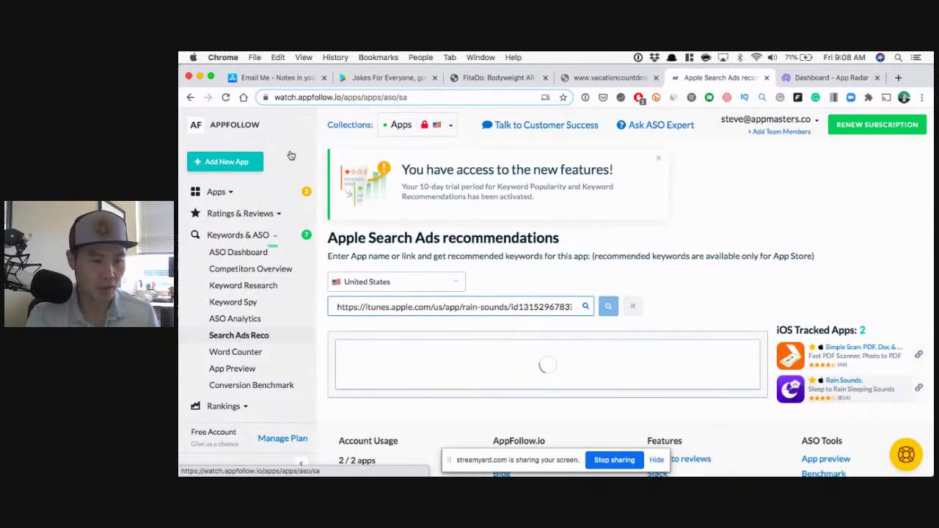
# Copy the App Store link of Email Me - Notes in your inbox and paste it into the Search Ads recommendations search.
pyautogui.click(299, 78)
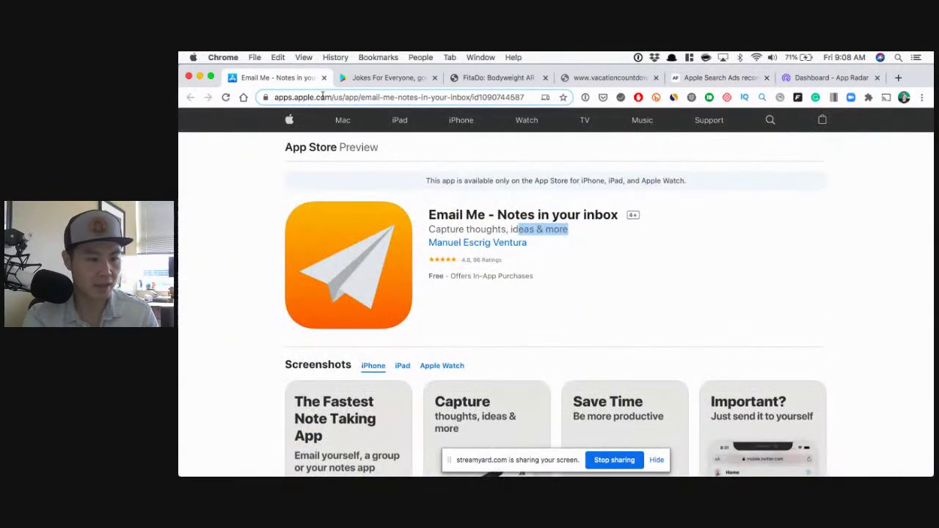
pyautogui.click(322, 97)
pyautogui.hotkey('ctrl', 'c')
pyautogui.click(716, 78)
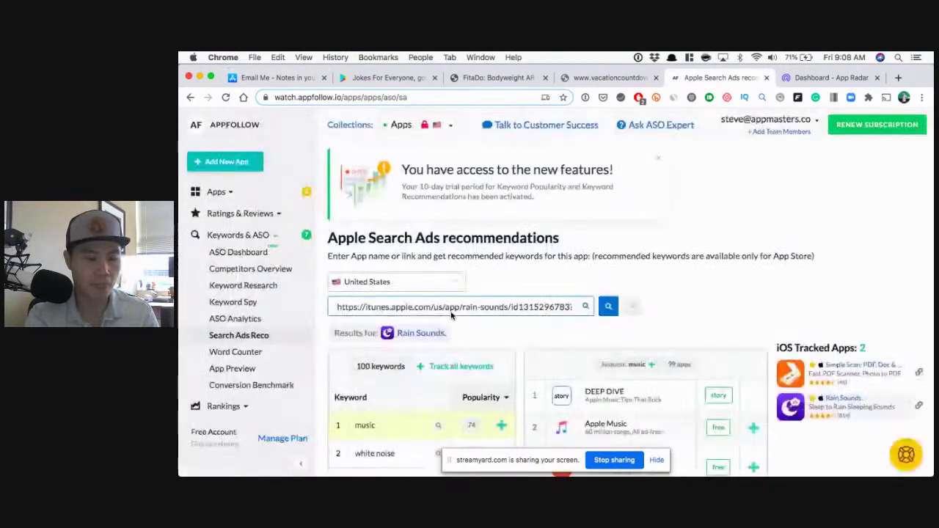
pyautogui.tripleClick(429, 310)
pyautogui.hotkey('ctrl', 'v')
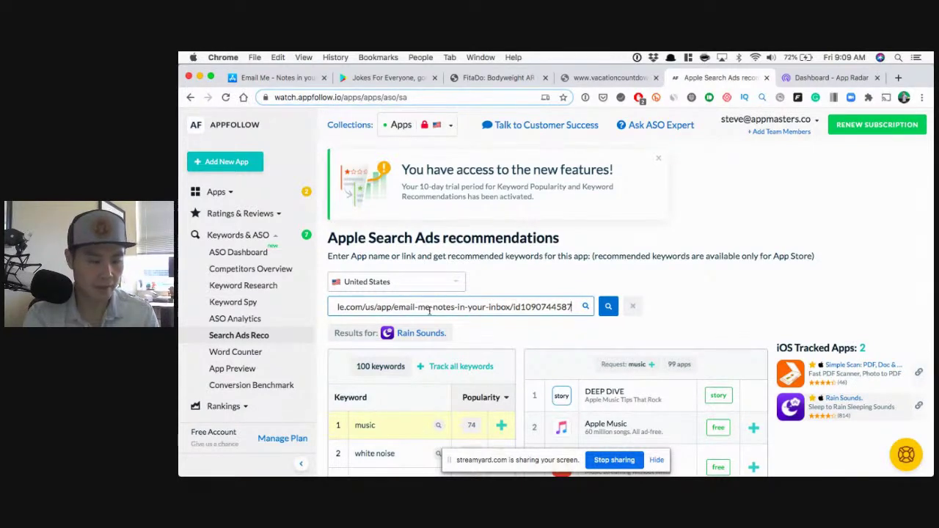
# Search for "Email Me notes" instead and load the keyword recommendations for Email Me - Notes in your inbox.
pyautogui.tripleClick(429, 309)
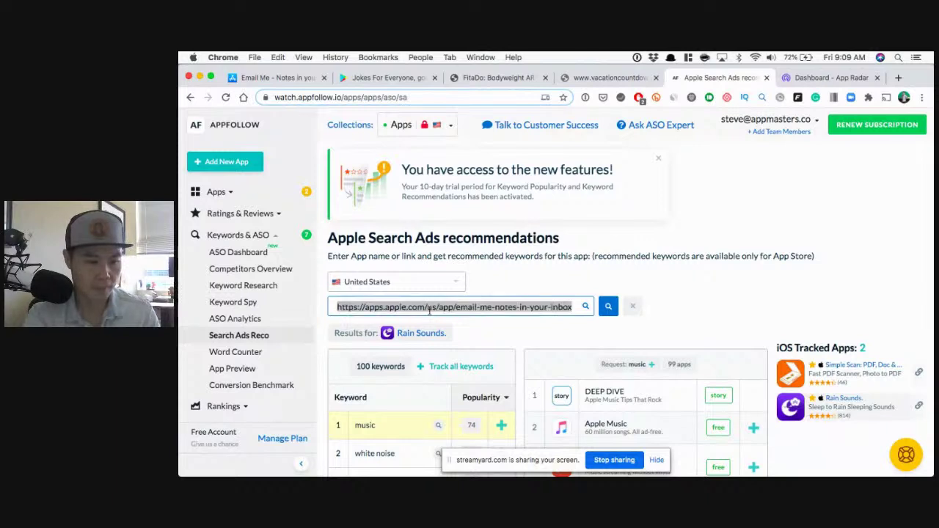
pyautogui.write('Email M')
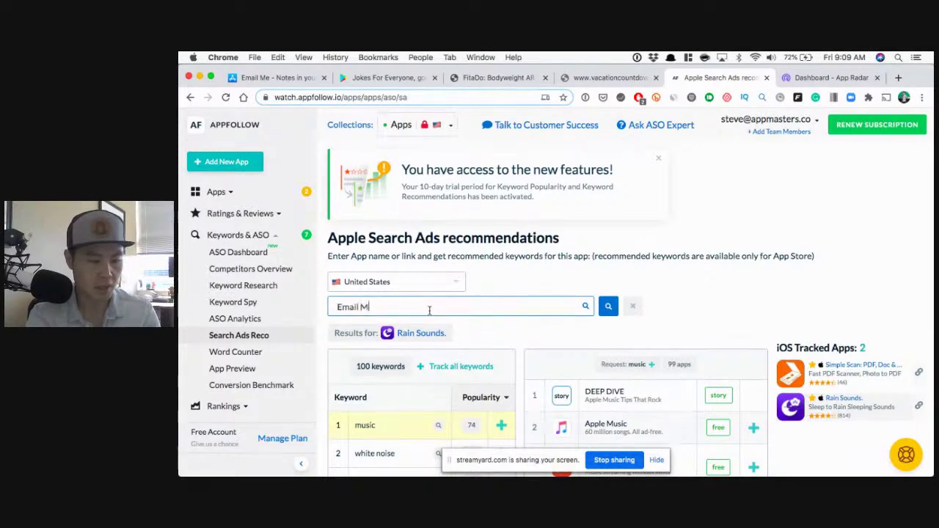
pyautogui.write('e not')
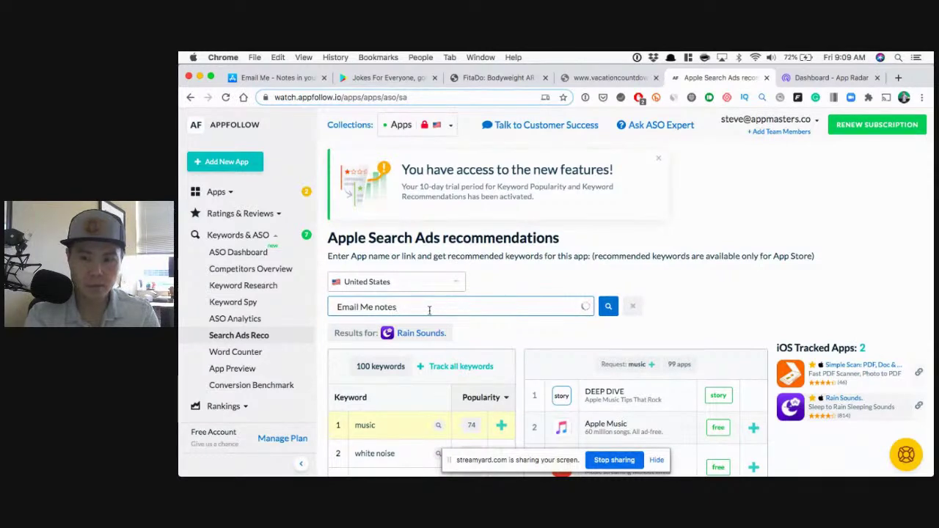
pyautogui.write('es')
pyautogui.click(442, 343)
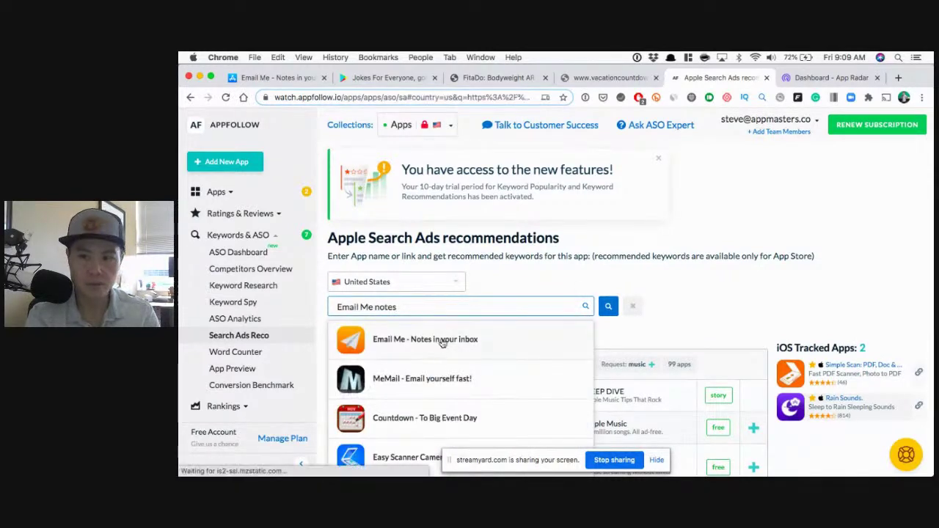
pyautogui.click(443, 341)
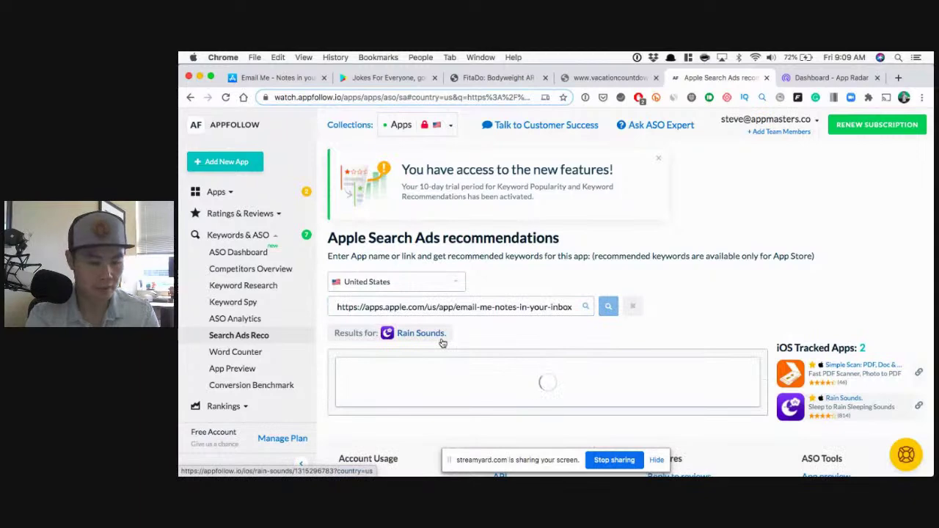
# Examine the highest-popularity keywords recommended for the Email Me app.
pyautogui.scroll(-1, 442, 343)
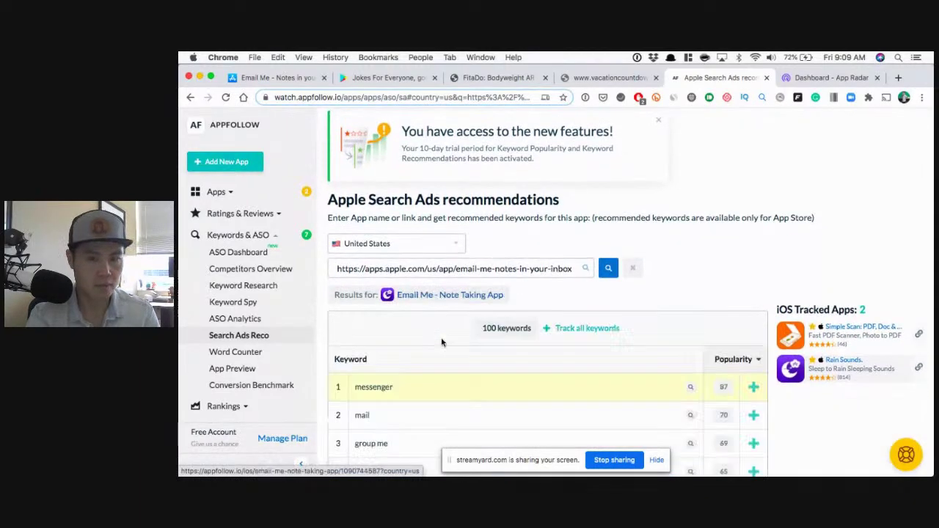
pyautogui.scroll(-2, 442, 343)
pyautogui.scroll(-3, 443, 343)
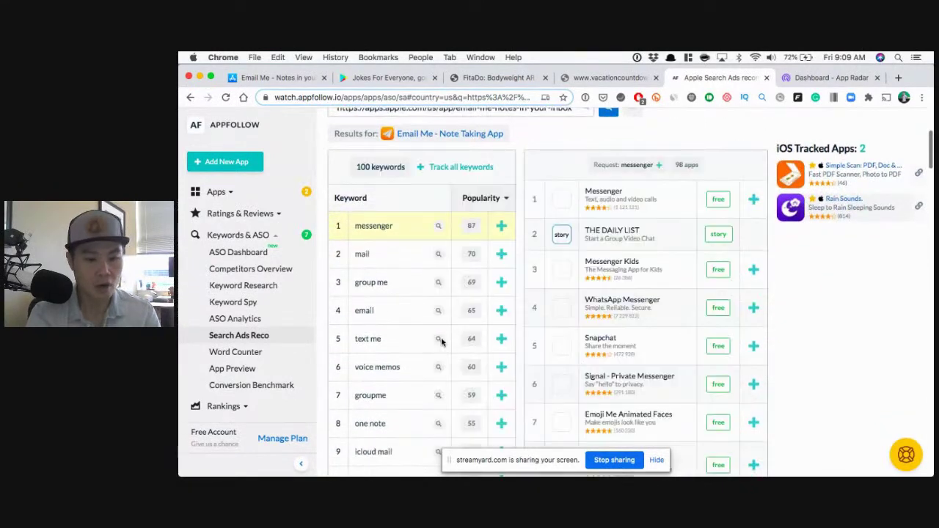
pyautogui.scroll(-1, 441, 341)
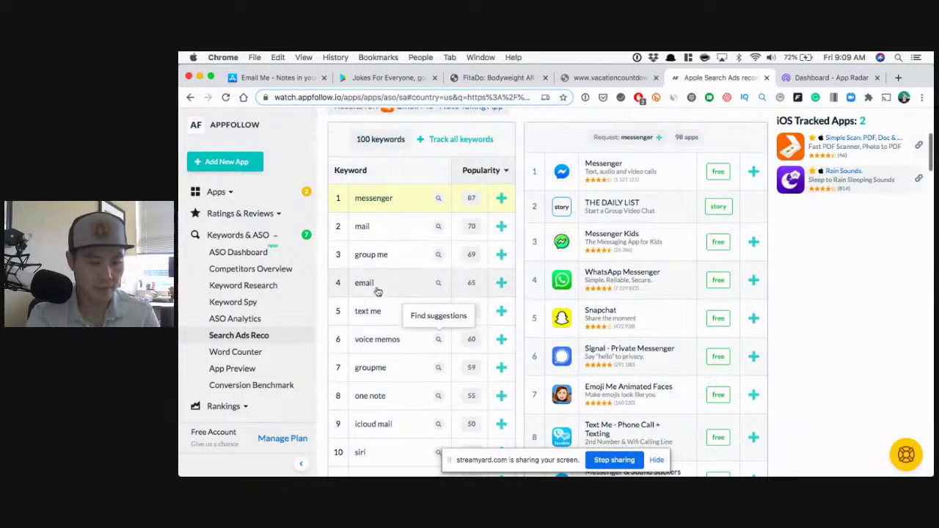
pyautogui.scroll(-3, 371, 396)
pyautogui.scroll(-5, 367, 394)
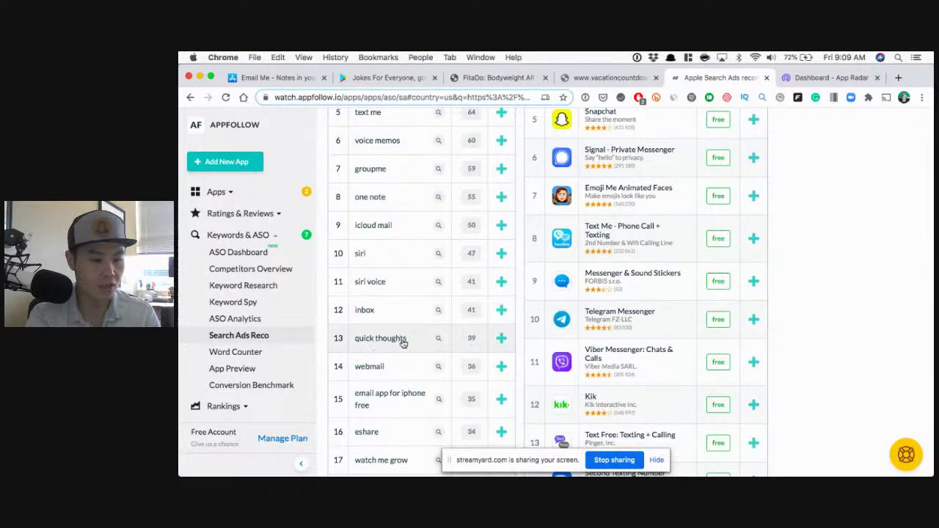
# Show the apps ranking for the recommended keyword "quick thoughts" and check how relevant they are.
pyautogui.moveTo(408, 342); pyautogui.dragTo(360, 343)
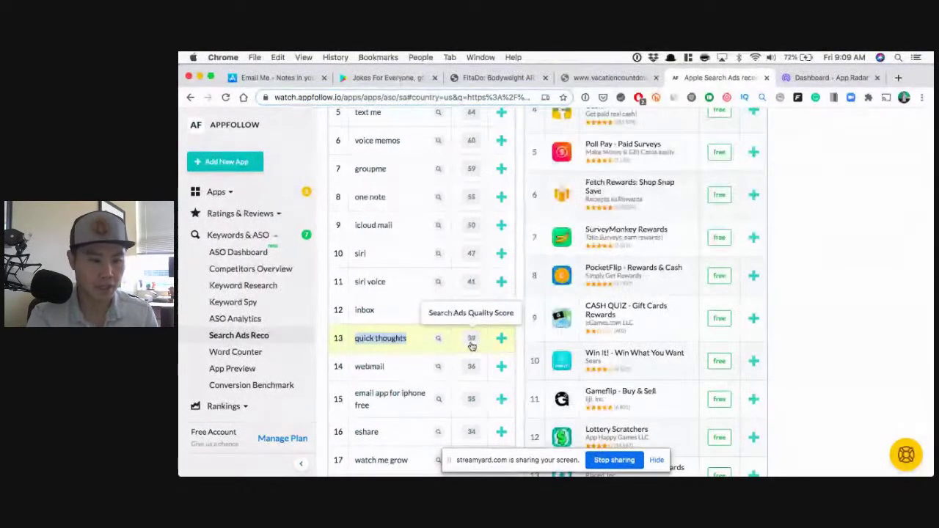
pyautogui.scroll(10, 589, 329)
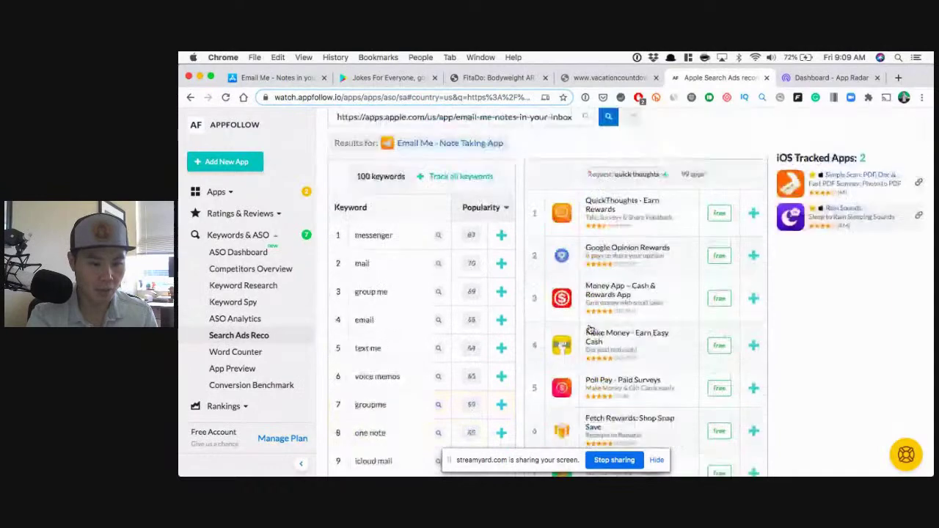
pyautogui.scroll(-5, 616, 338)
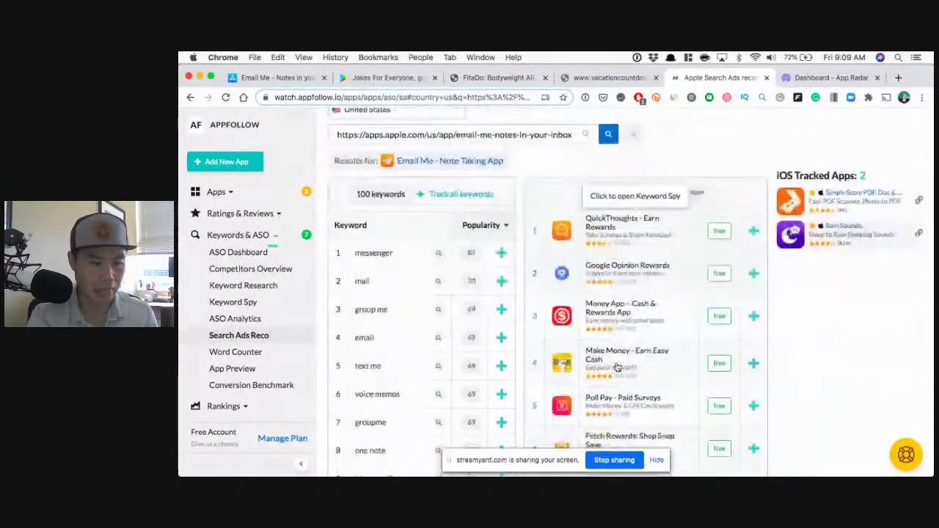
pyautogui.scroll(-3, 501, 373)
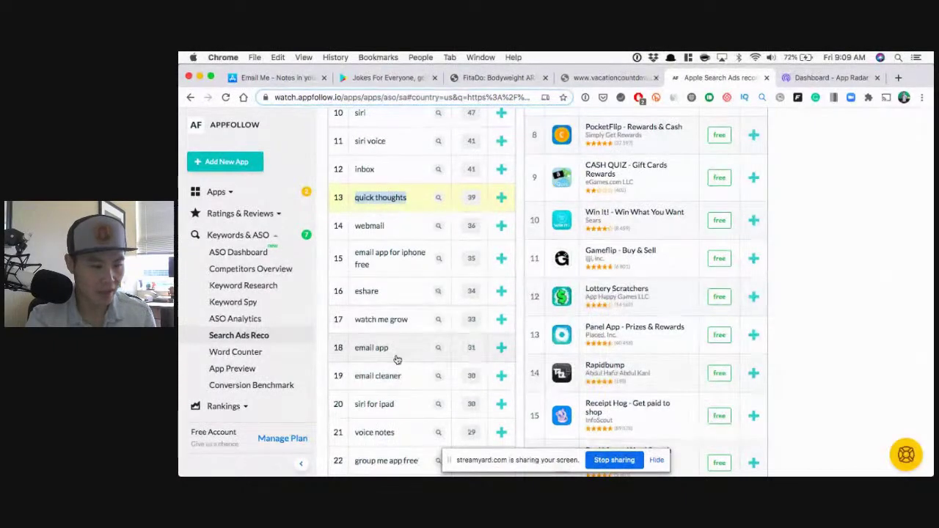
# Review the lower-popularity keyword recommendations for Email Me for relevant email and note-taking terms.
pyautogui.scroll(-2, 397, 341)
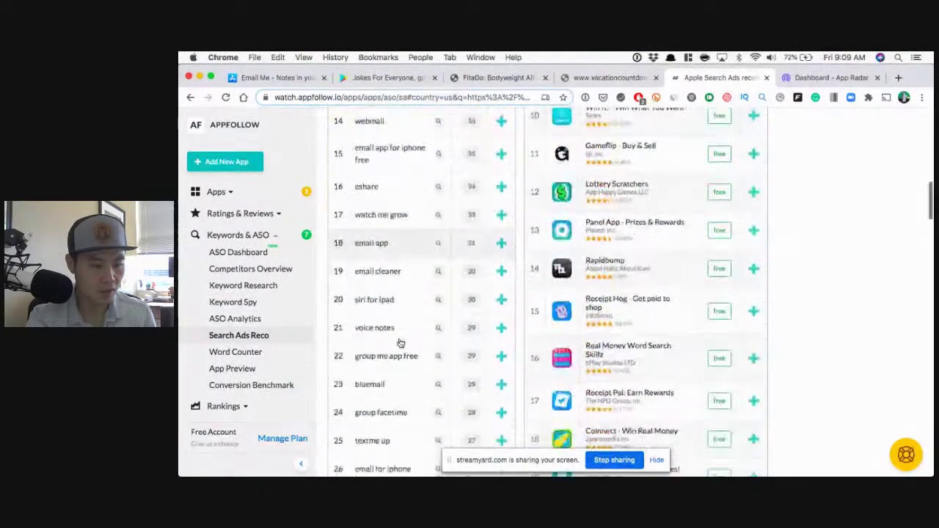
pyautogui.scroll(-1, 400, 342)
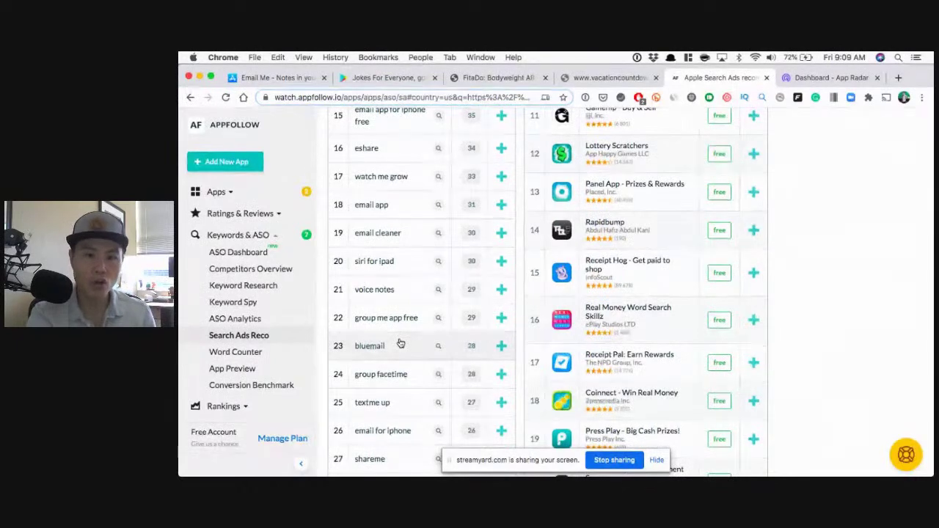
pyautogui.scroll(-6, 399, 342)
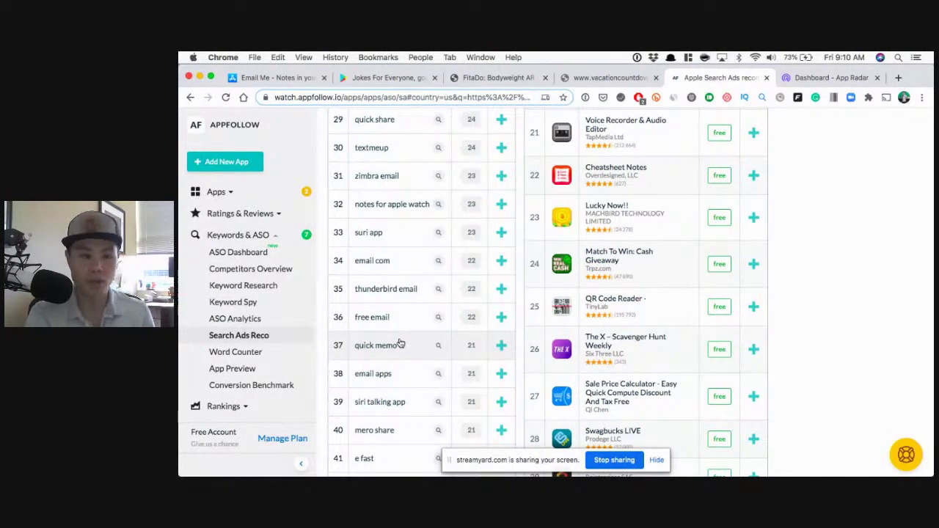
pyautogui.scroll(-7, 400, 343)
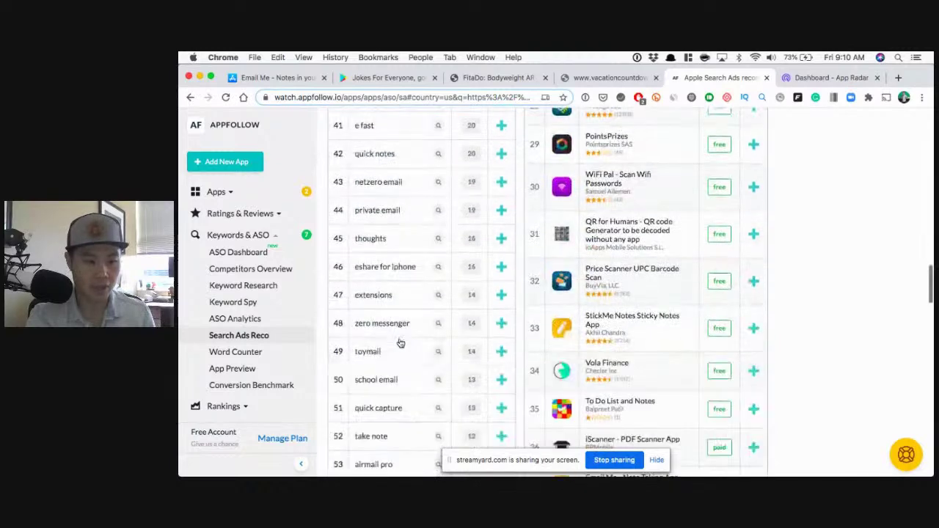
pyautogui.scroll(-5, 399, 343)
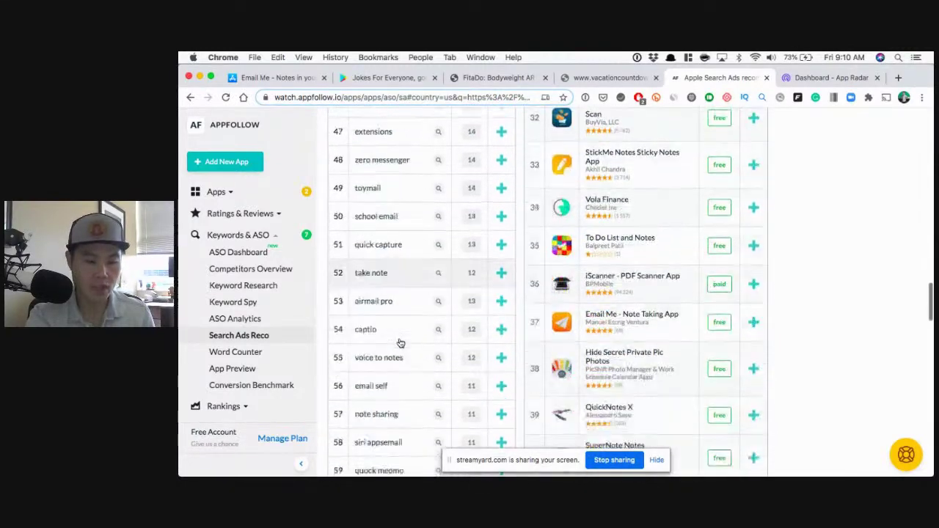
pyautogui.scroll(-2, 400, 343)
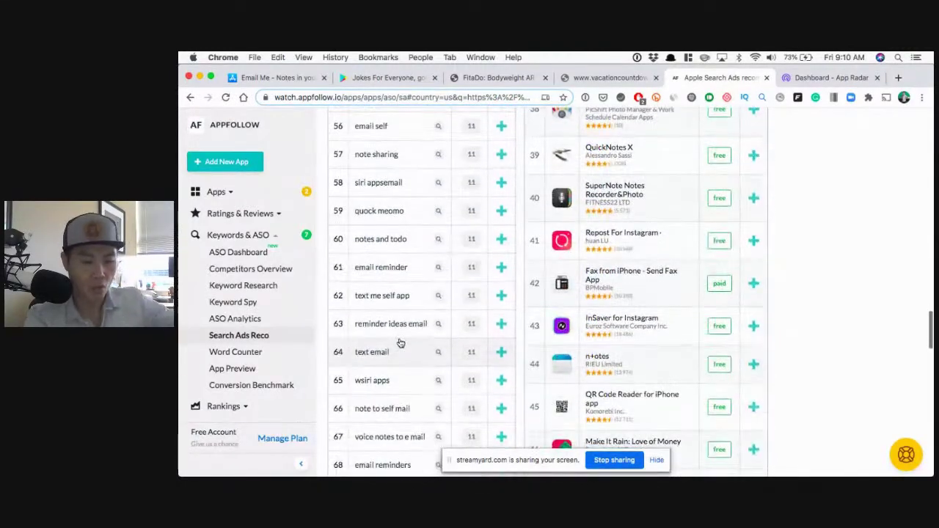
pyautogui.scroll(-2, 400, 342)
pyautogui.scroll(13, 400, 343)
pyautogui.scroll(20, 400, 342)
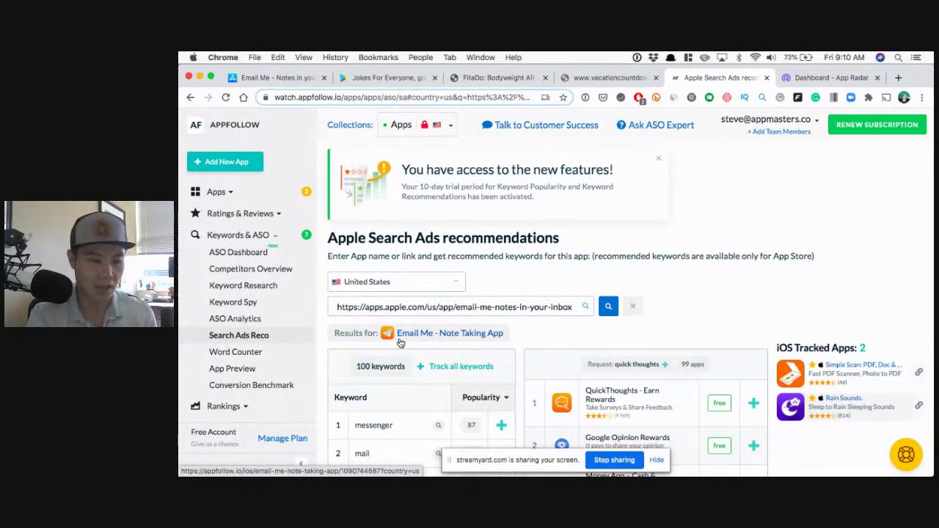
# Search for "note taking" apps and load the Search Ads keyword recommendations for the competitor GoodNotes 5.
pyautogui.scroll(-3, 400, 342)
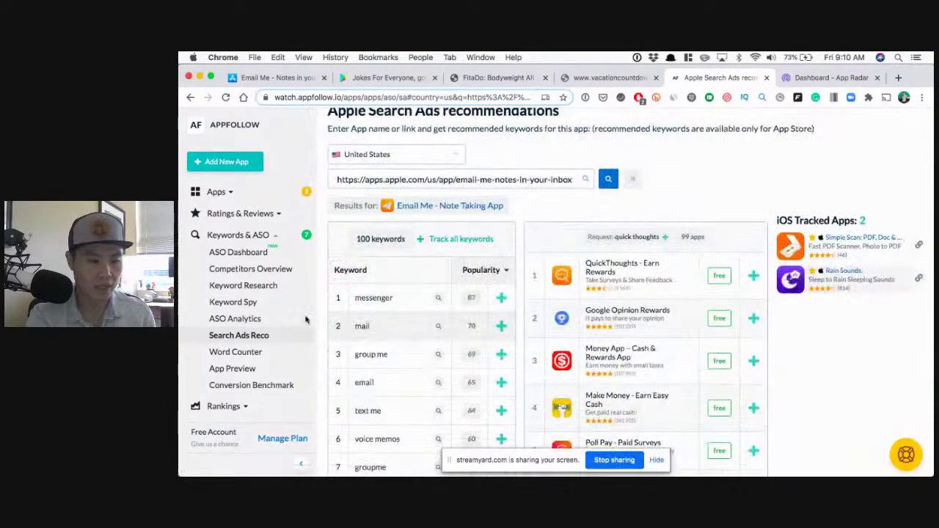
pyautogui.click(444, 178)
pyautogui.press('super+a')
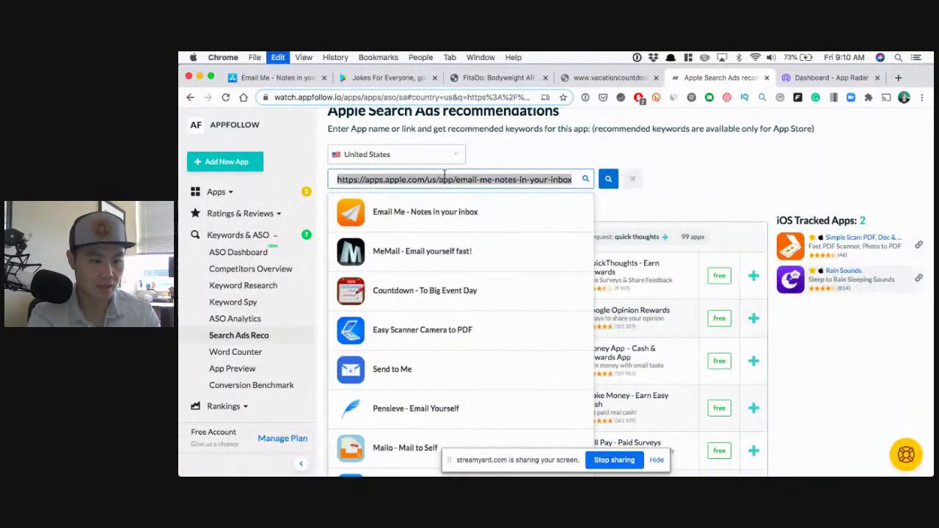
pyautogui.write('note taking')
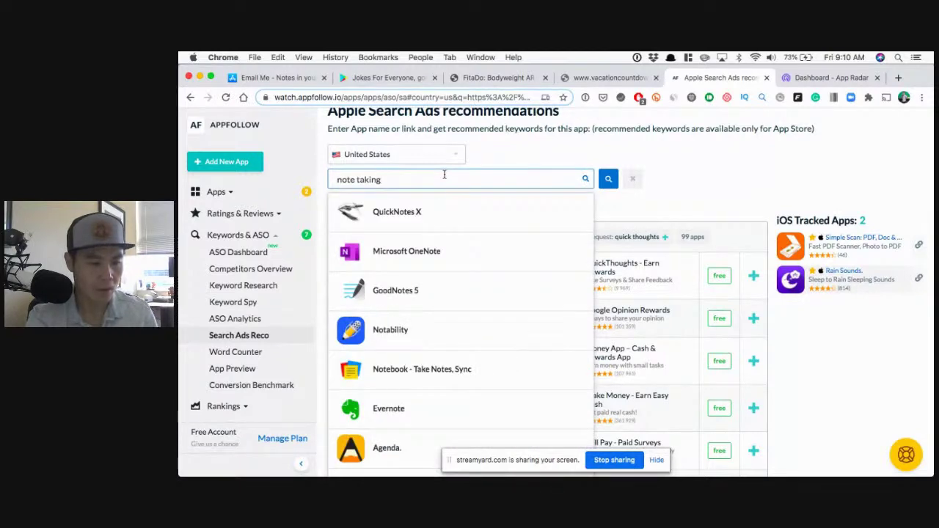
pyautogui.click(405, 279)
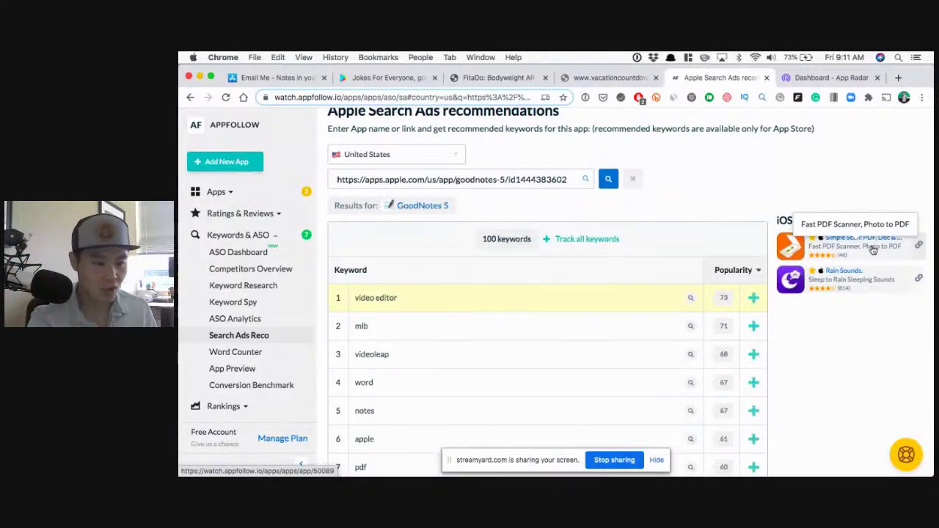
# Review the Search Ads keywords recommended for GoodNotes 5 from highest to mid popularity for relevant note-taking terms.
pyautogui.scroll(-3, 691, 377)
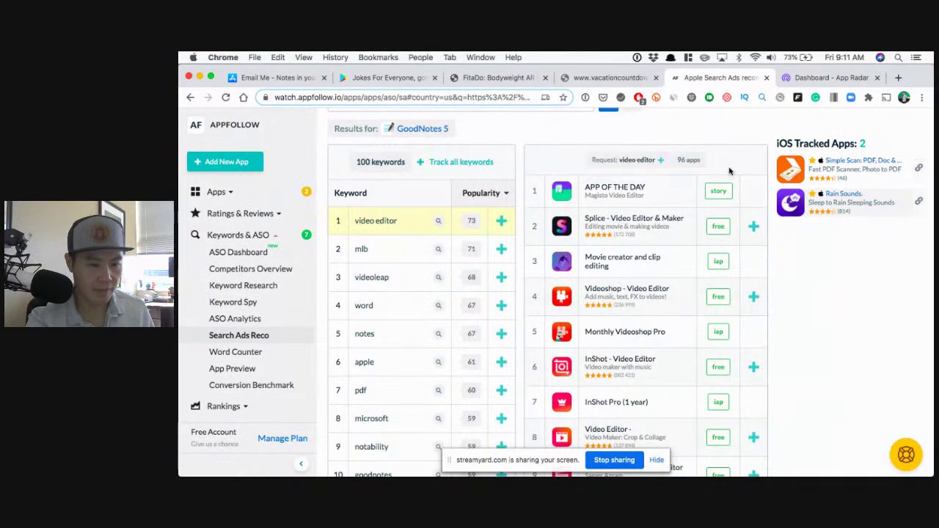
pyautogui.scroll(-1, 413, 296)
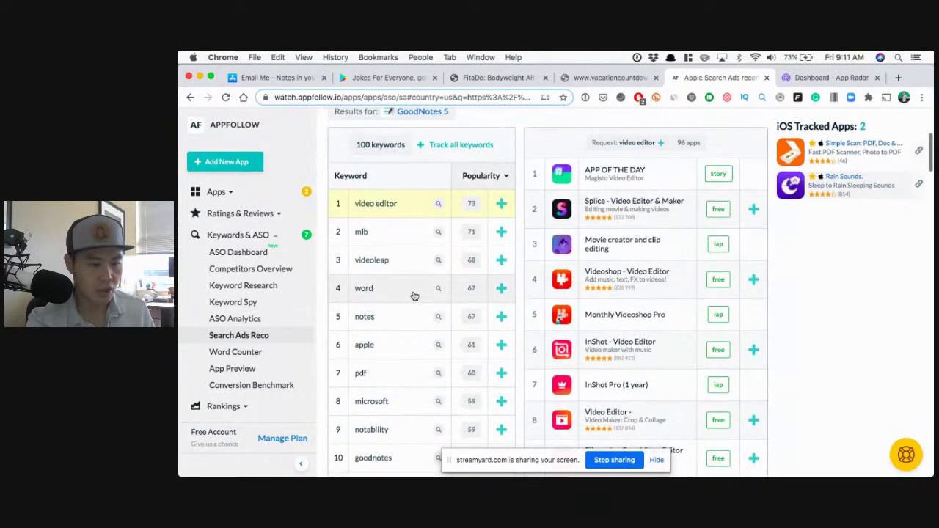
pyautogui.scroll(-1, 413, 296)
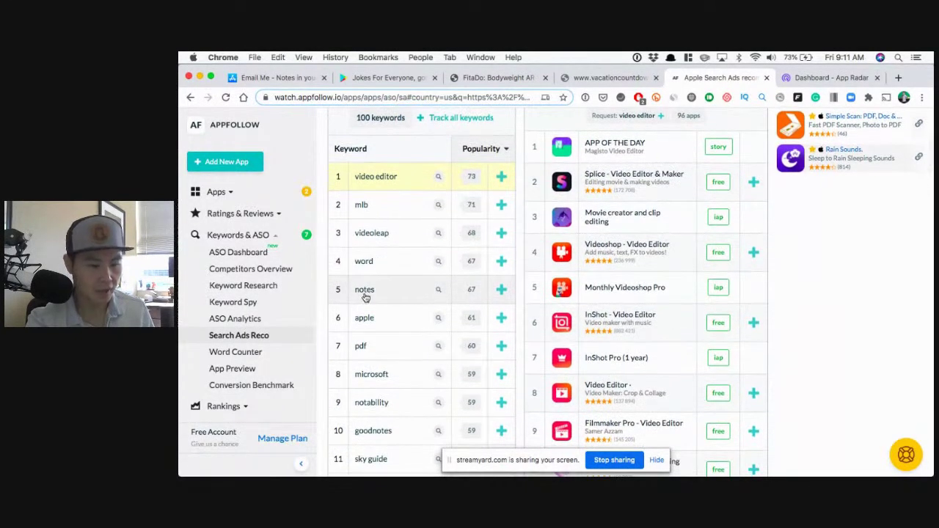
pyautogui.scroll(-2, 381, 358)
pyautogui.scroll(-7, 382, 358)
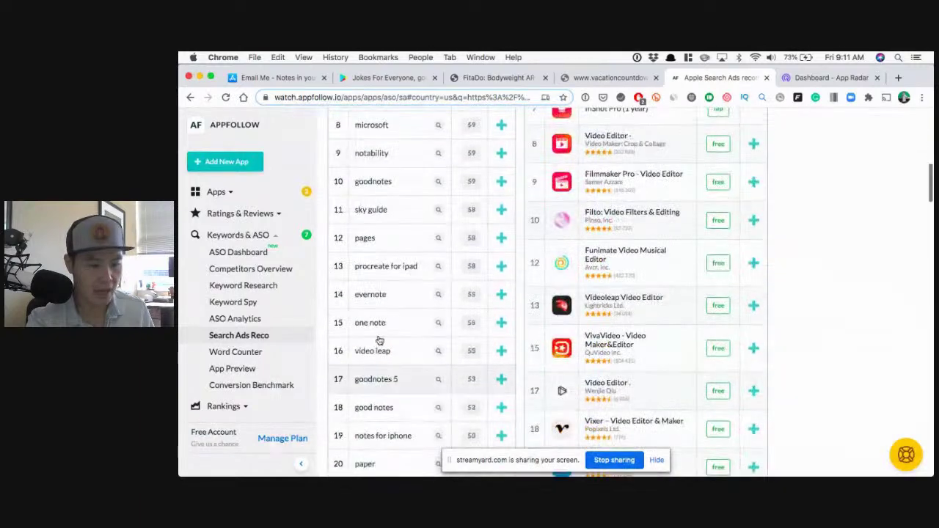
pyautogui.scroll(-2, 373, 314)
pyautogui.scroll(-2, 370, 338)
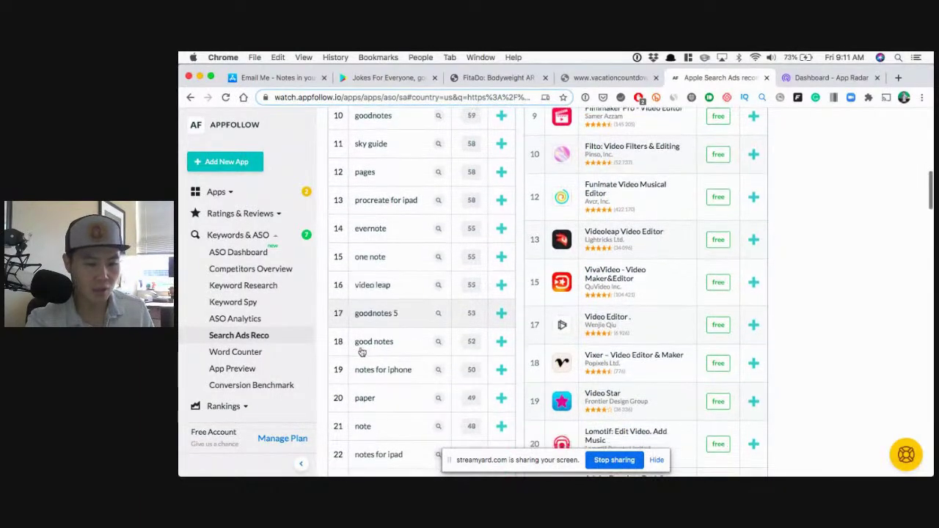
pyautogui.scroll(-8, 360, 381)
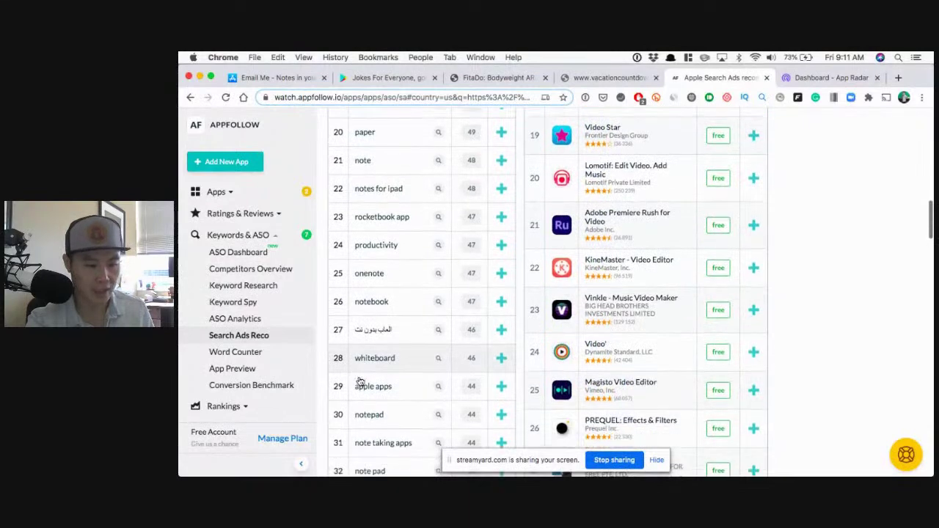
pyautogui.scroll(-3, 360, 381)
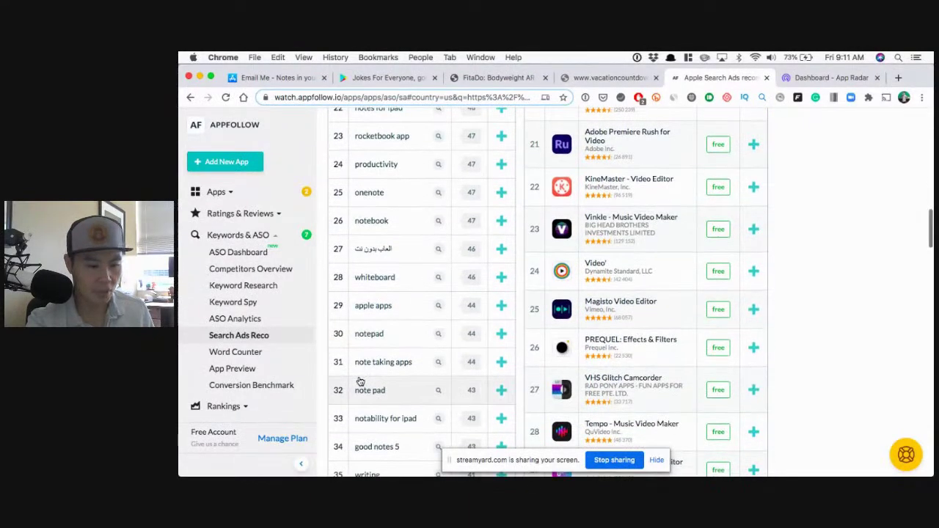
pyautogui.scroll(-3, 359, 379)
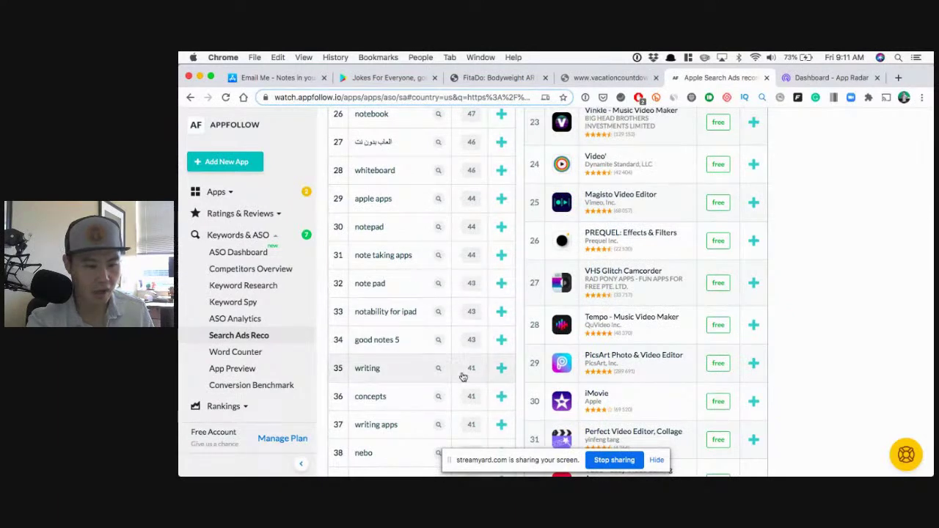
pyautogui.scroll(-2, 462, 376)
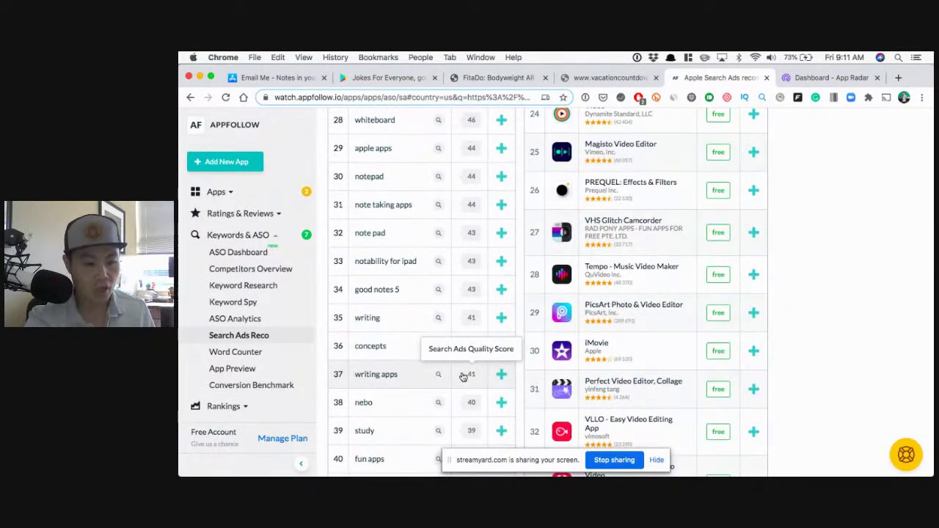
pyautogui.scroll(-8, 463, 377)
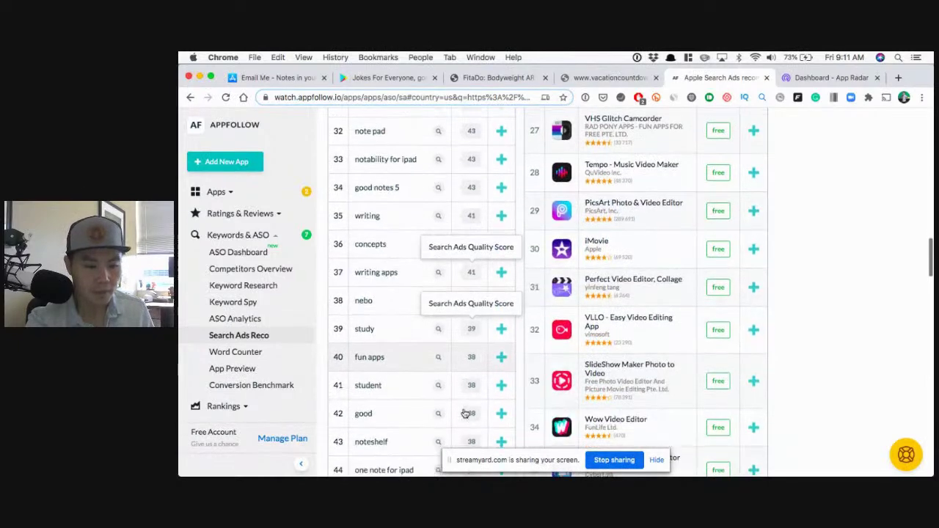
pyautogui.scroll(-2, 465, 413)
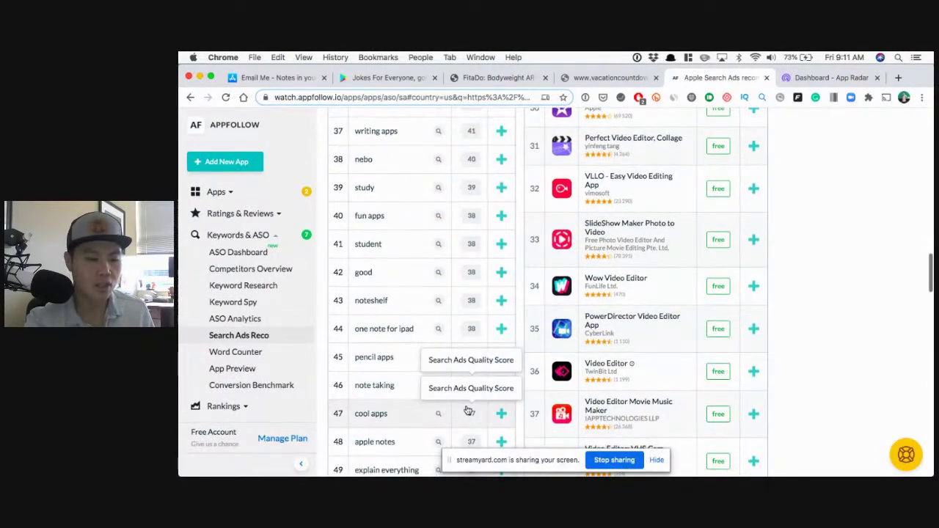
pyautogui.scroll(-5, 467, 411)
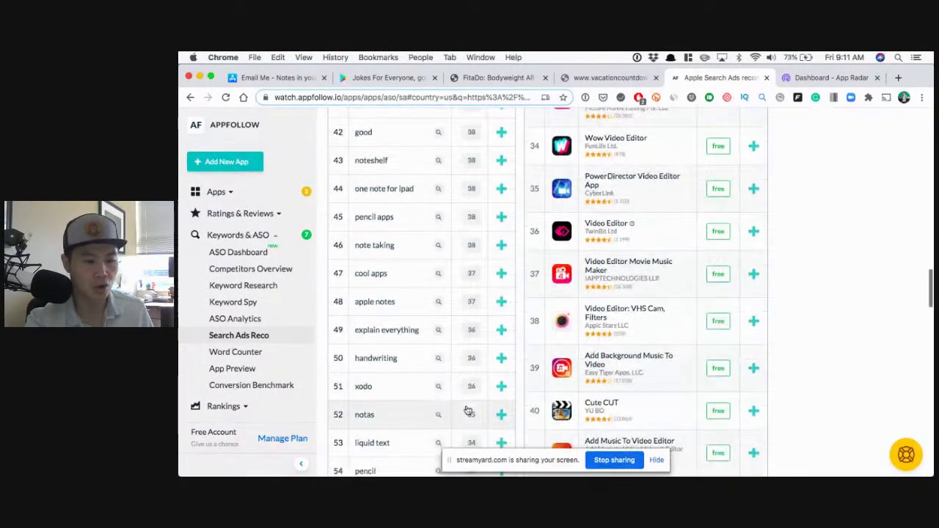
pyautogui.scroll(-1, 467, 411)
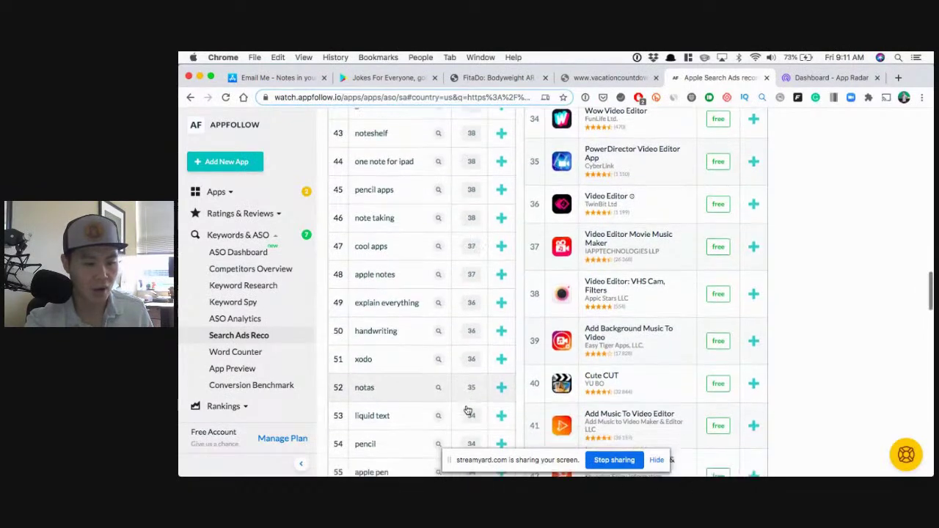
# Show the apps ranking for the recommended keyword "notas" and check how relevant they are.
pyautogui.click(382, 399)
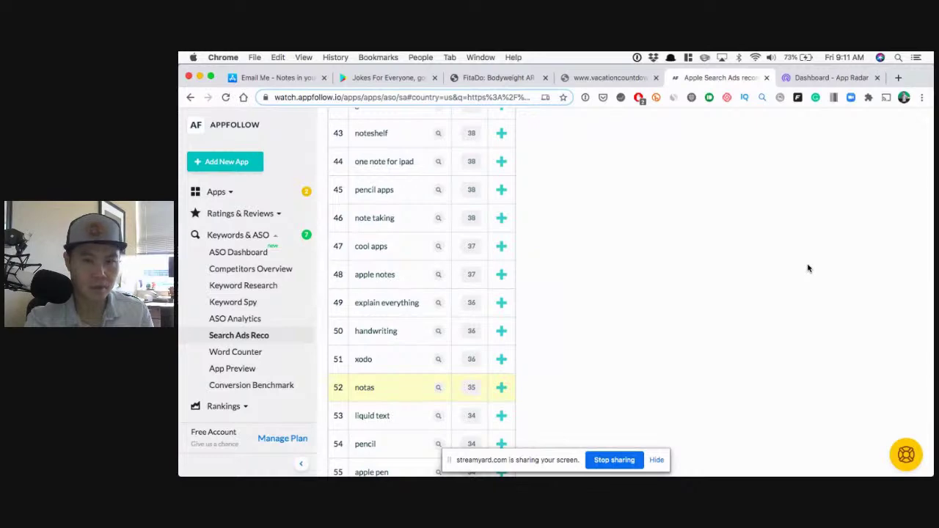
pyautogui.scroll(10, 808, 269)
pyautogui.scroll(10, 808, 268)
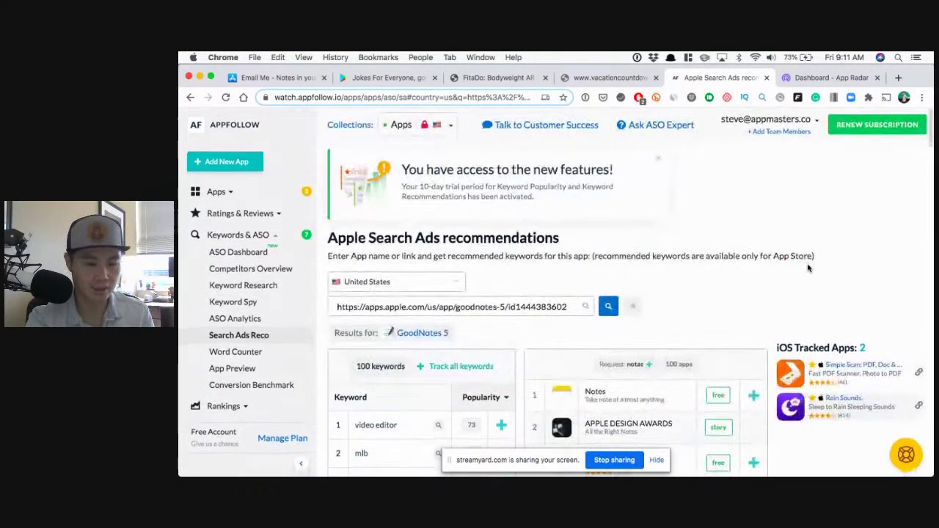
pyautogui.scroll(-5, 808, 268)
pyautogui.scroll(-10, 807, 268)
pyautogui.scroll(-8, 809, 264)
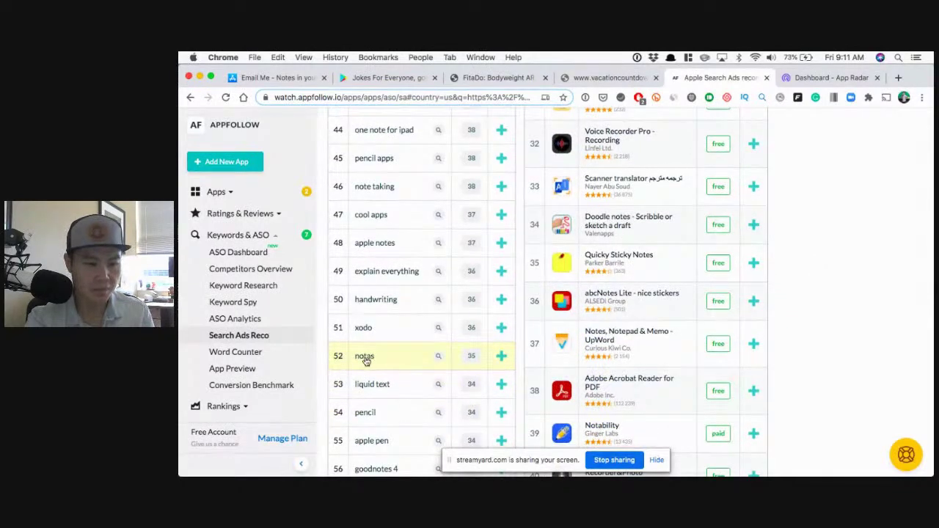
pyautogui.scroll(-2, 365, 359)
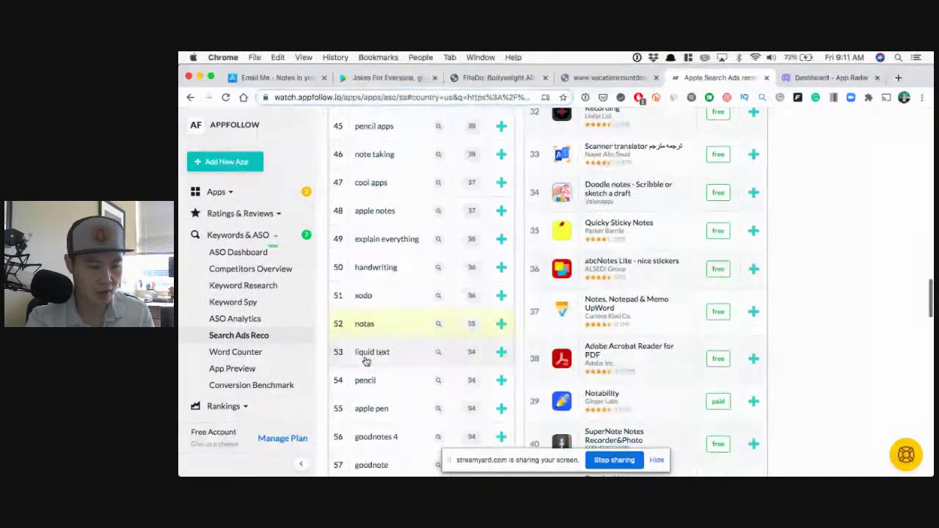
pyautogui.moveTo(382, 298); pyautogui.dragTo(356, 296)
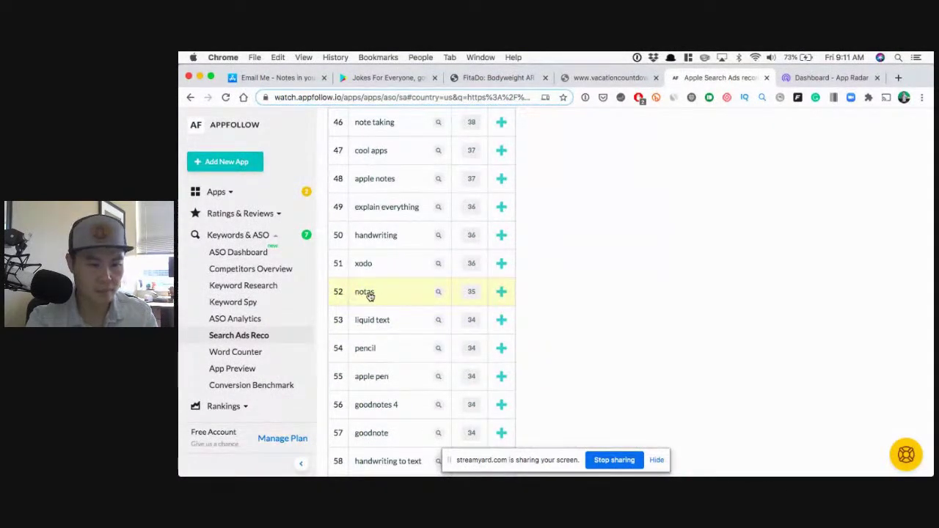
# Switch to App Radar and open the keyword tracking page of the Geometry solver project.
pyautogui.click(827, 77)
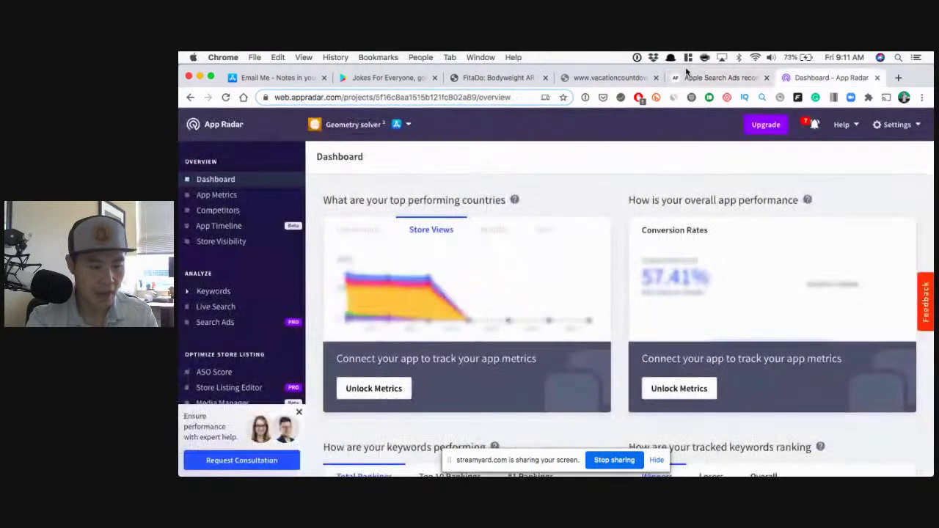
pyautogui.scroll(-3, 528, 236)
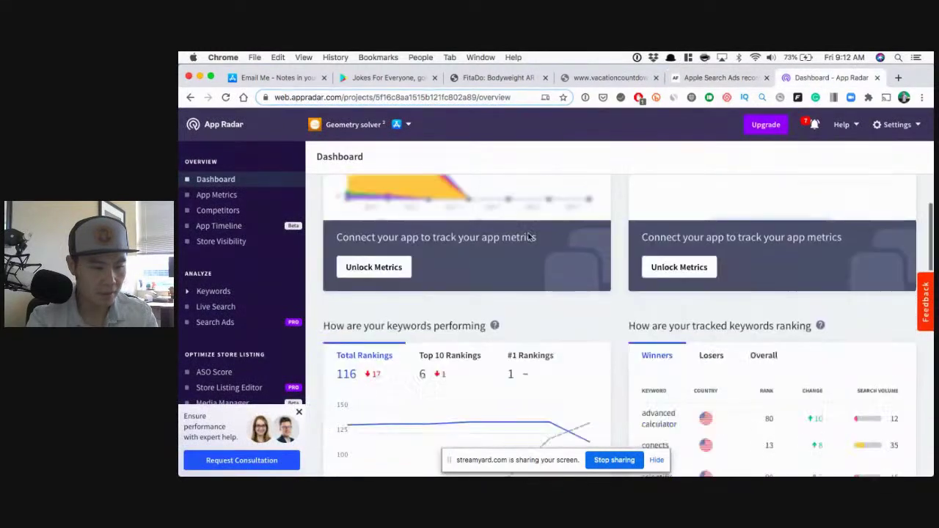
pyautogui.click(224, 294)
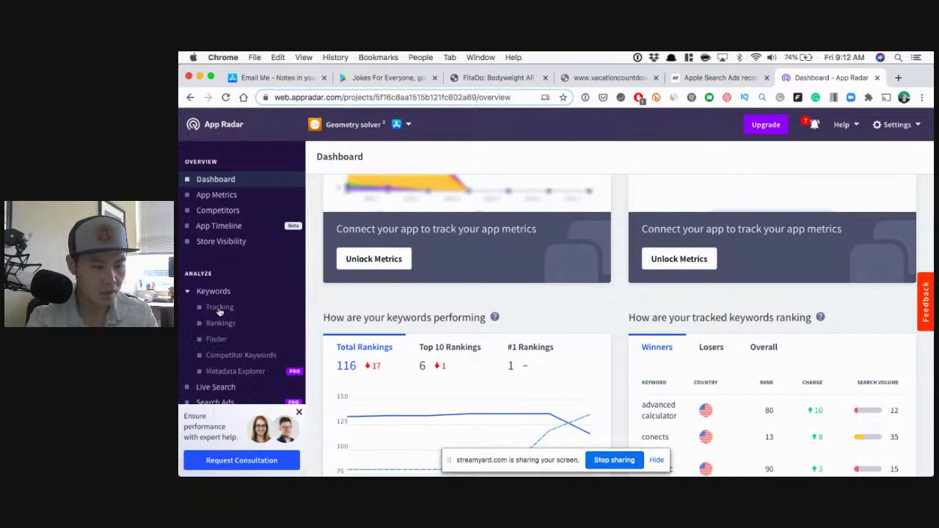
pyautogui.click(219, 309)
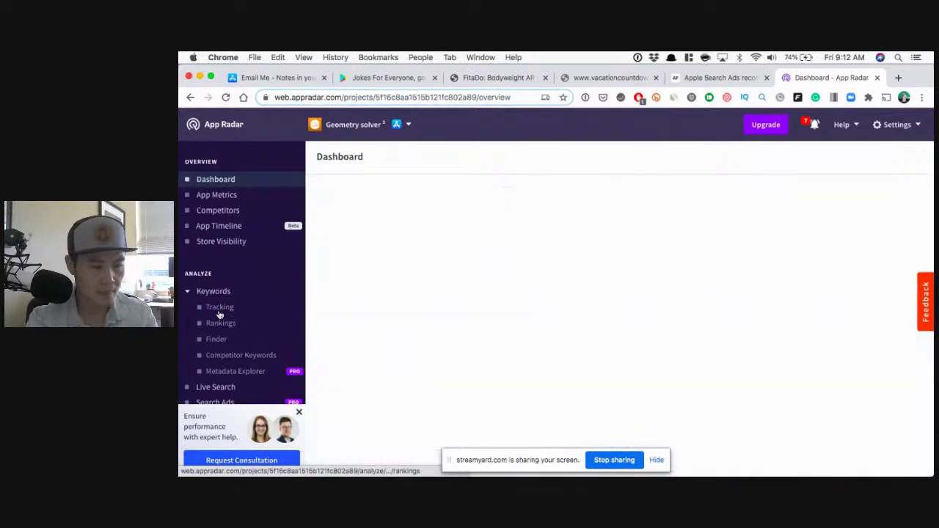
# Return to AppFollow, copy all 100 keywords recommended for GoodNotes 5, and skim the lower-popularity entries.
pyautogui.click(734, 79)
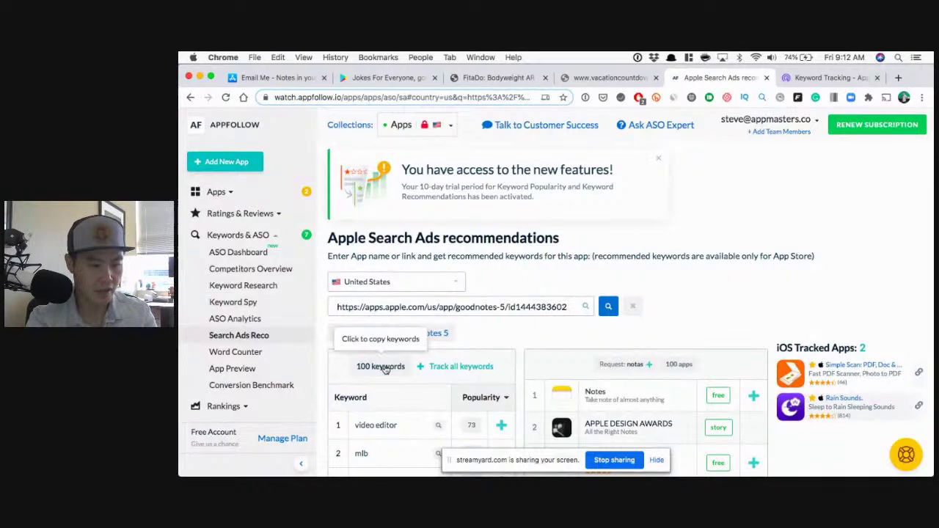
pyautogui.click(381, 367)
pyautogui.scroll(-15, 385, 369)
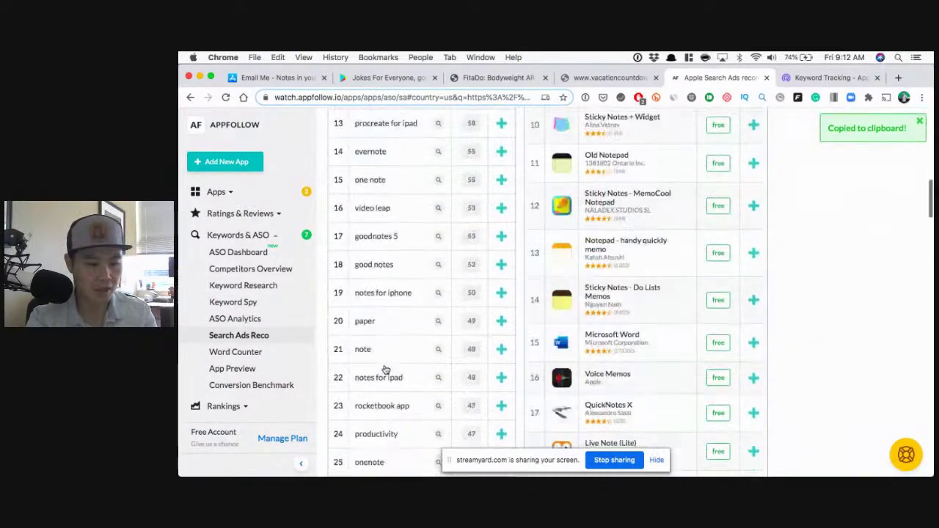
pyautogui.scroll(-10, 385, 369)
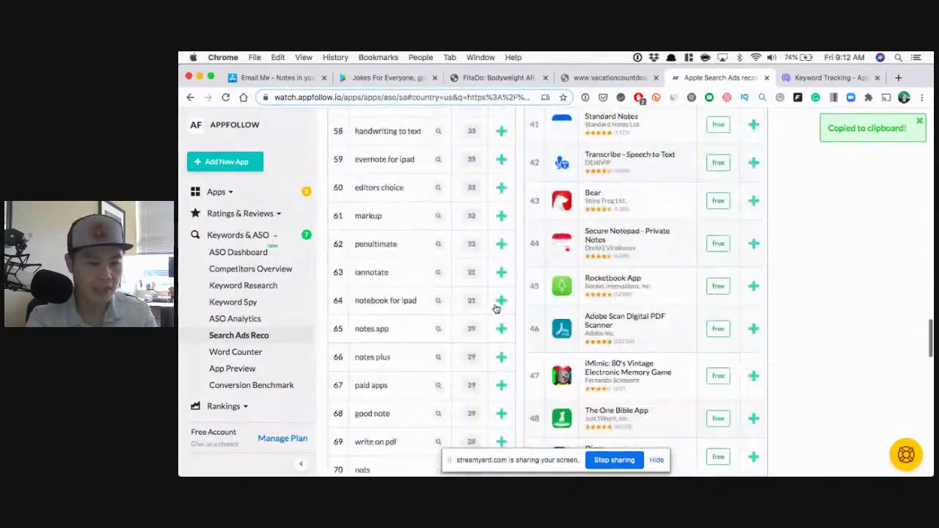
pyautogui.scroll(-5, 383, 385)
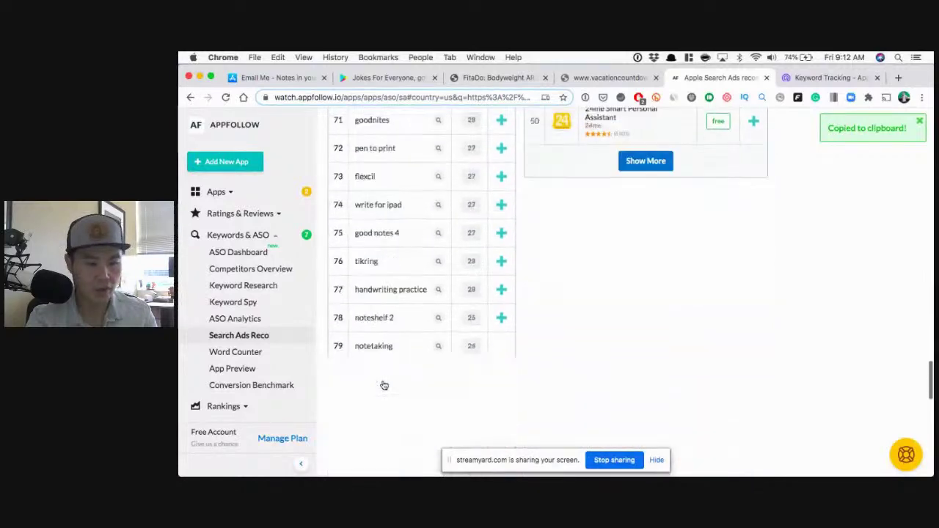
# Switch to App Radar and examine the tracked keywords' filter option, search volume and difficulty.
pyautogui.click(823, 78)
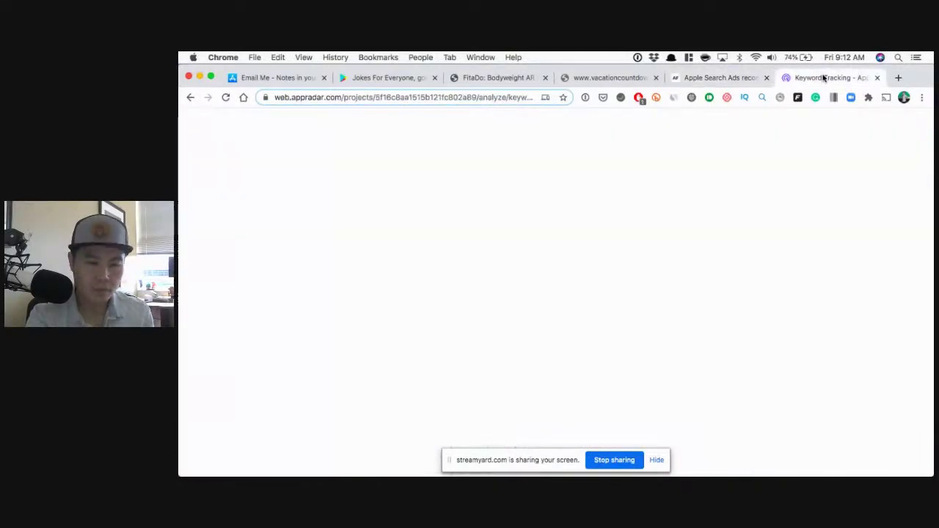
pyautogui.scroll(-5, 476, 304)
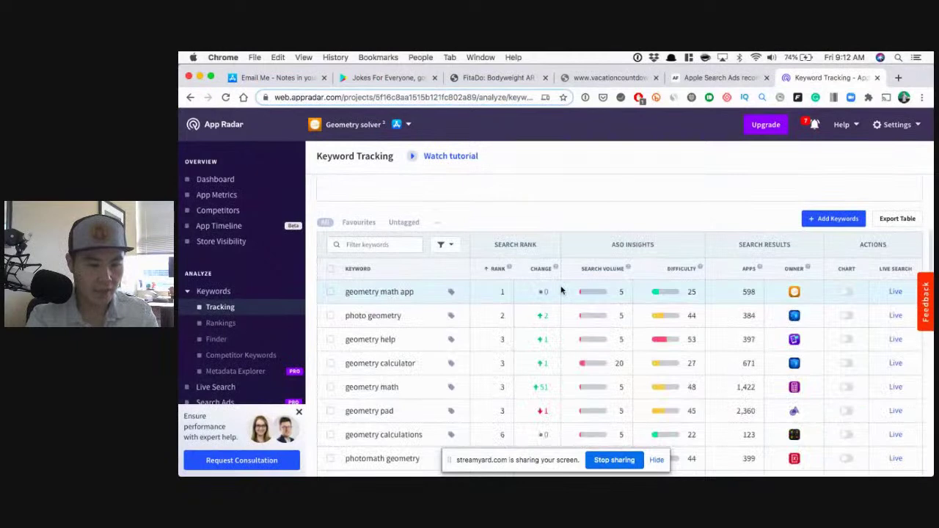
pyautogui.click(450, 245)
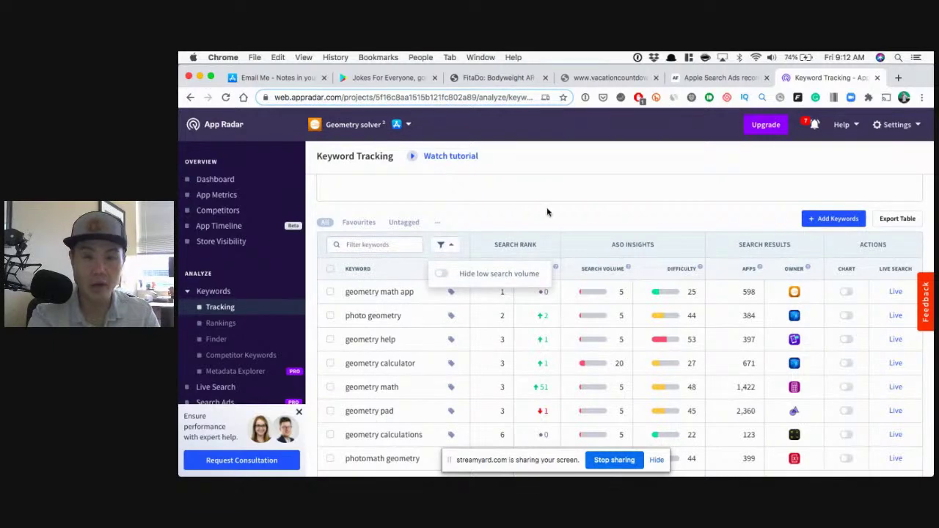
pyautogui.scroll(-5, 627, 293)
pyautogui.scroll(-5, 629, 297)
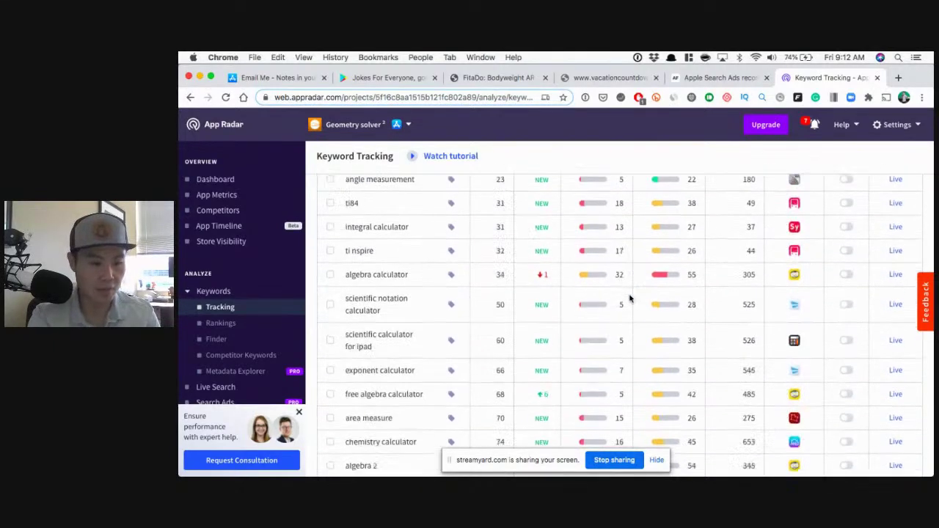
pyautogui.scroll(15, 629, 297)
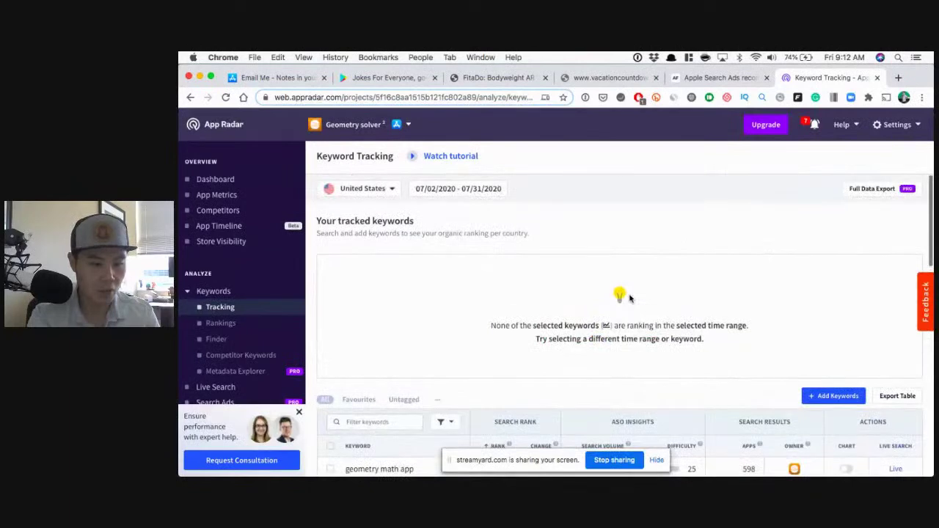
# Select all 25 listed keywords and remove them from the Geometry solver project's keyword tracking.
pyautogui.scroll(-1, 628, 297)
pyautogui.scroll(-1, 465, 353)
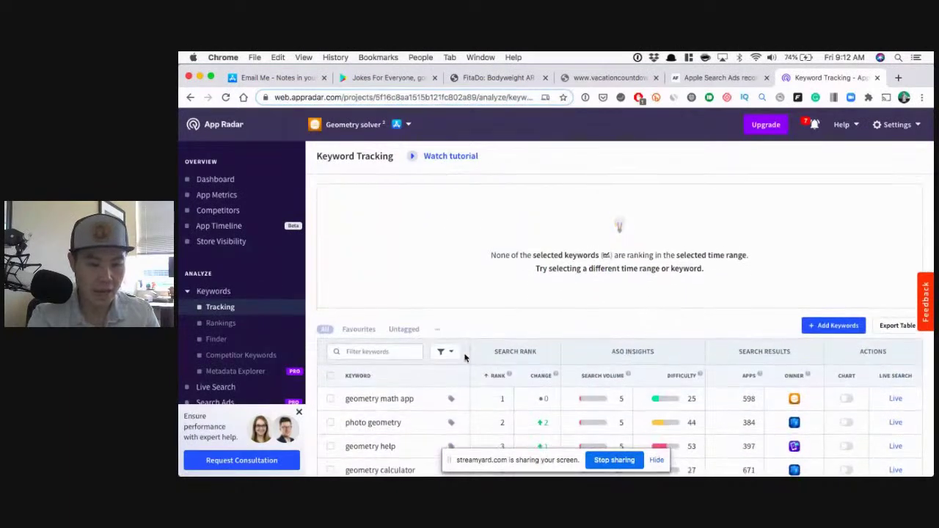
pyautogui.scroll(-1, 675, 346)
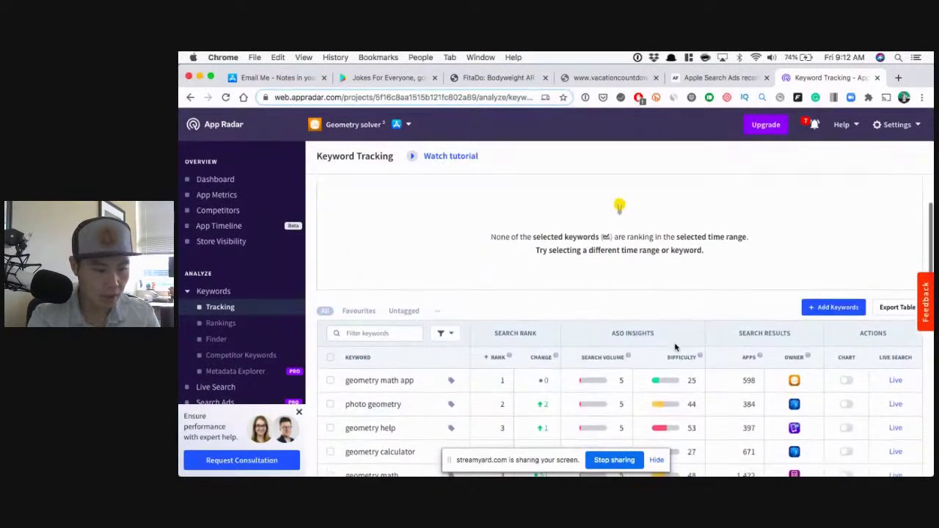
pyautogui.click(331, 356)
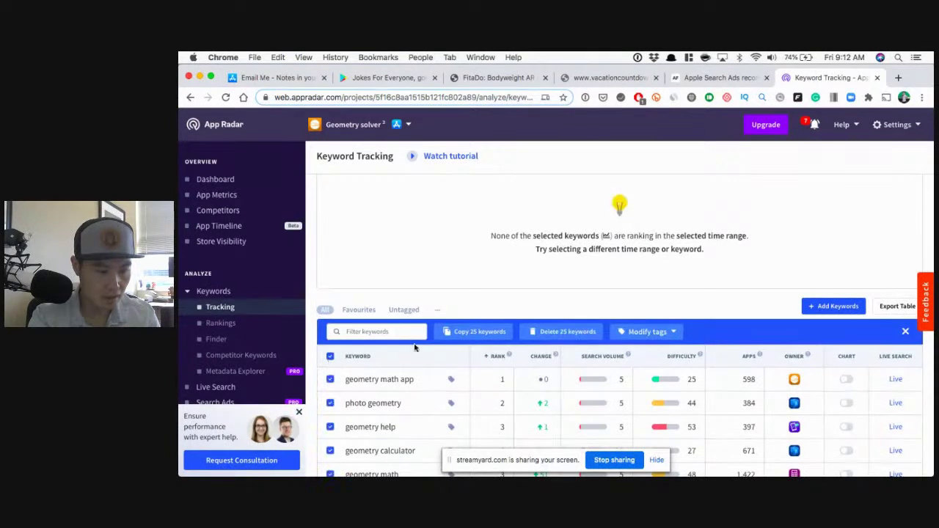
pyautogui.click(568, 332)
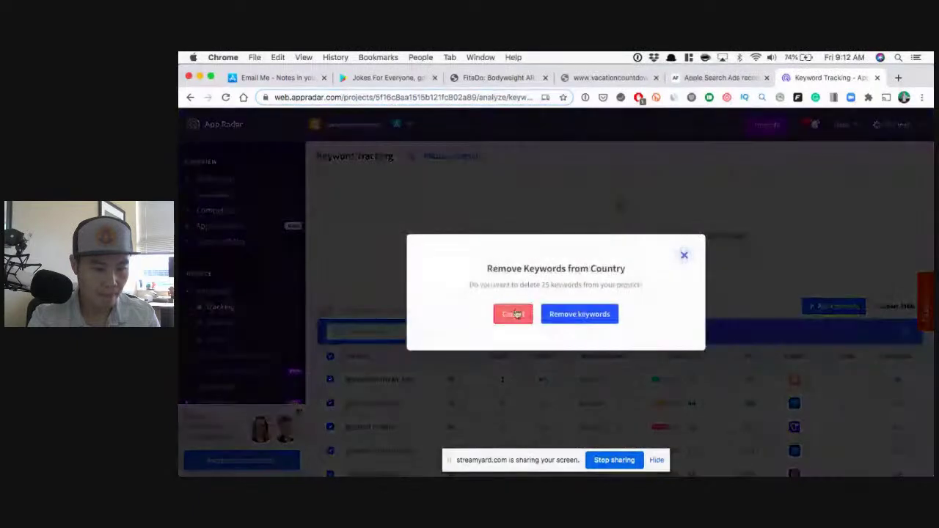
pyautogui.click(576, 314)
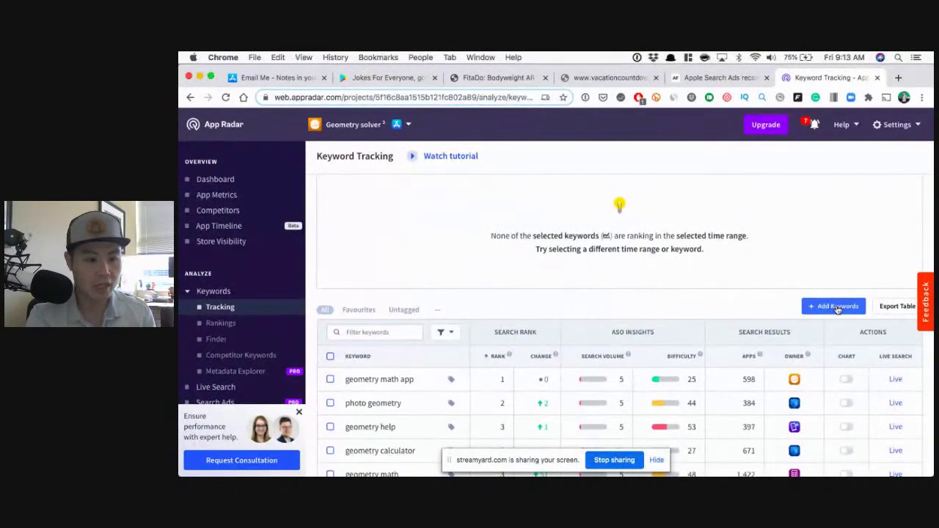
# Switch to AppFollow and examine the lowest-popularity recommended keywords, checking them against the Email Me App Store page.
pyautogui.click(682, 83)
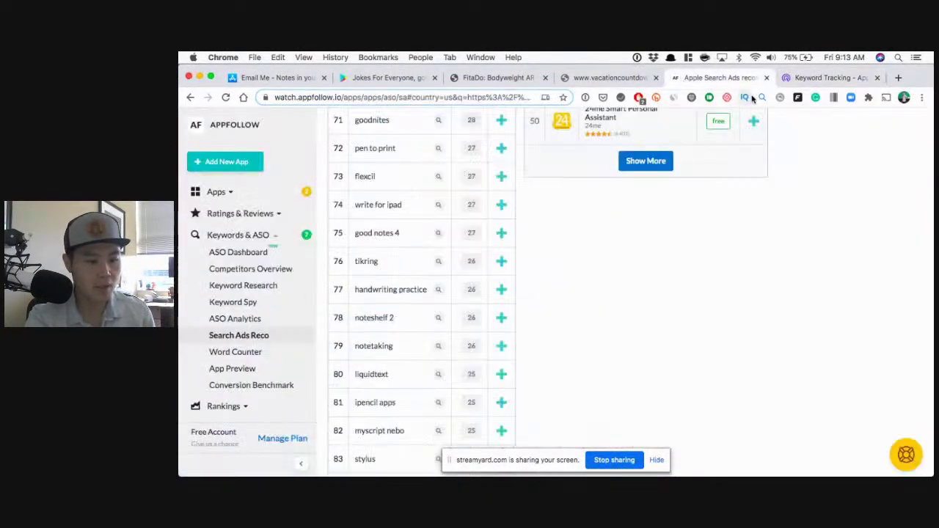
pyautogui.scroll(-10, 671, 228)
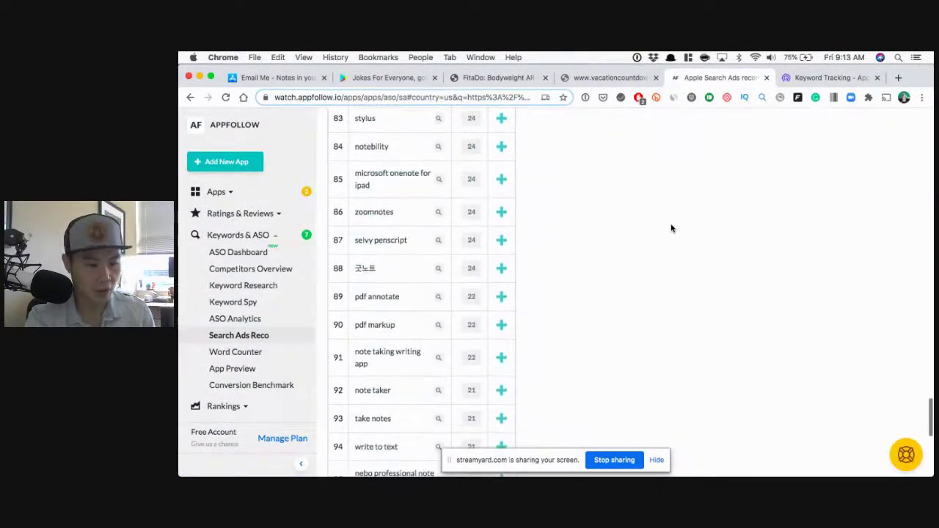
pyautogui.scroll(-1, 670, 228)
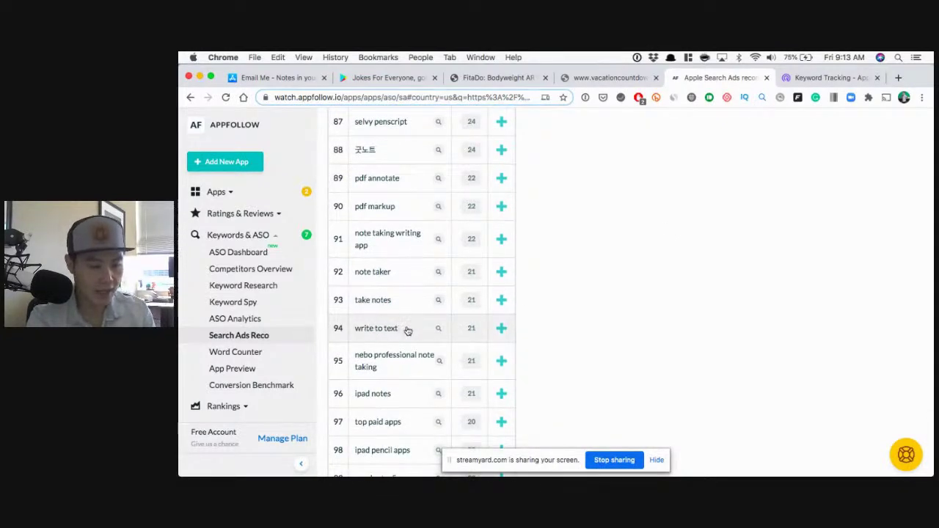
pyautogui.scroll(-3, 393, 369)
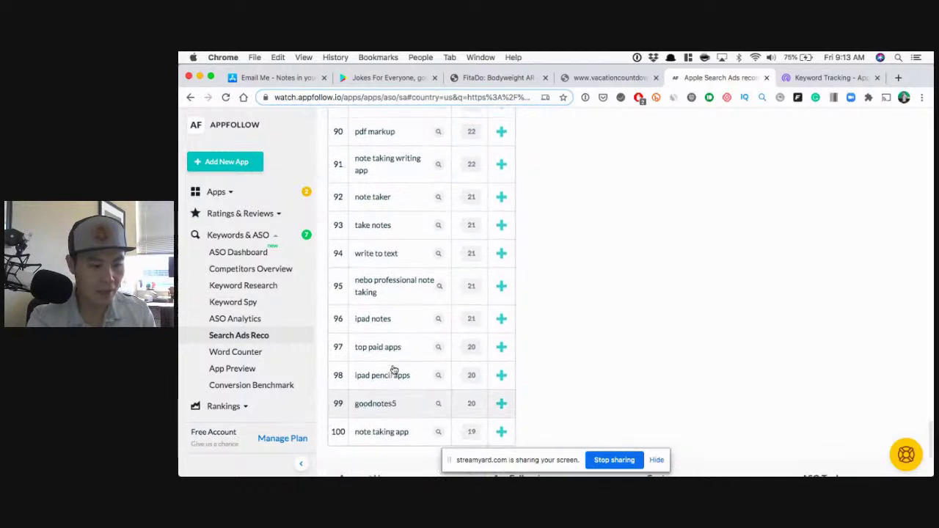
pyautogui.scroll(5, 426, 418)
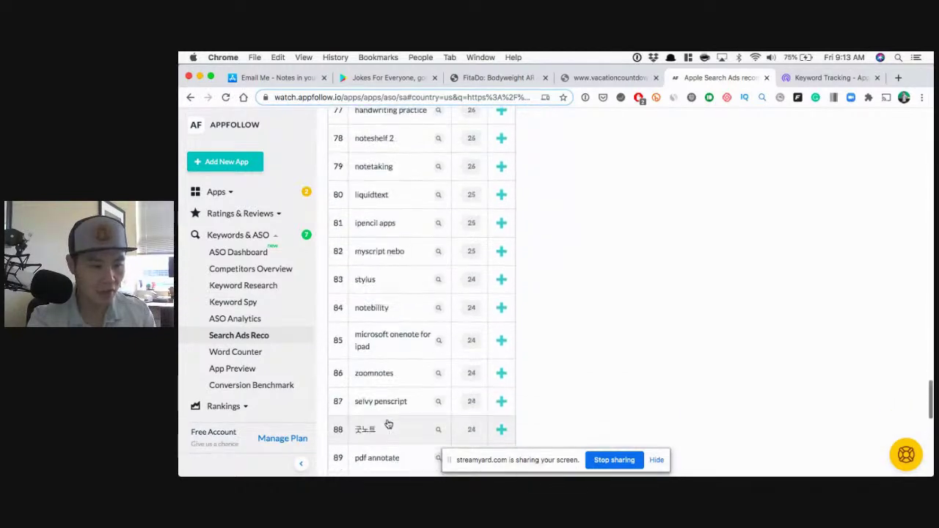
pyautogui.scroll(2, 389, 424)
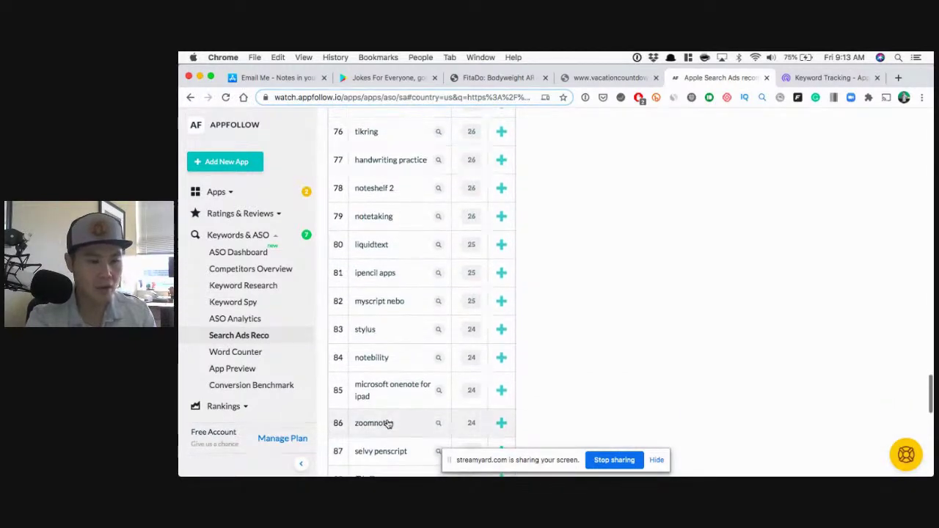
pyautogui.click(277, 82)
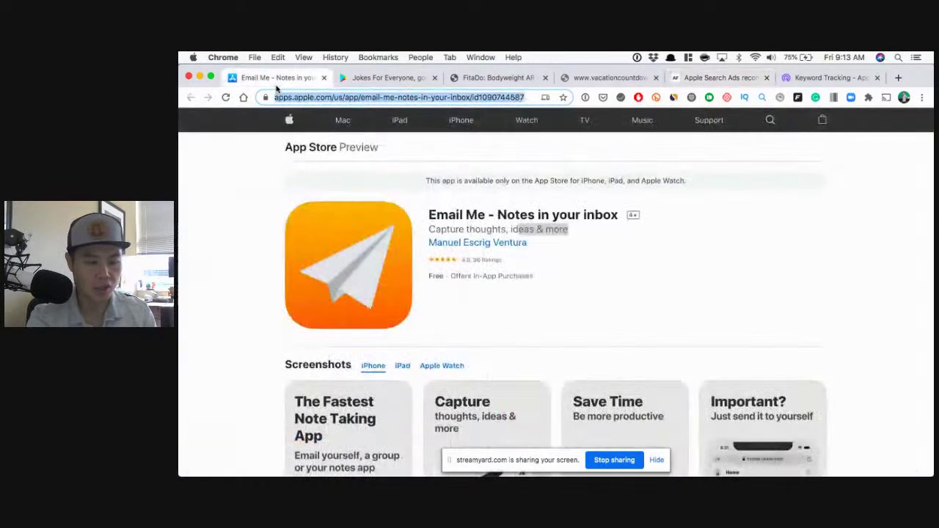
pyautogui.click(713, 77)
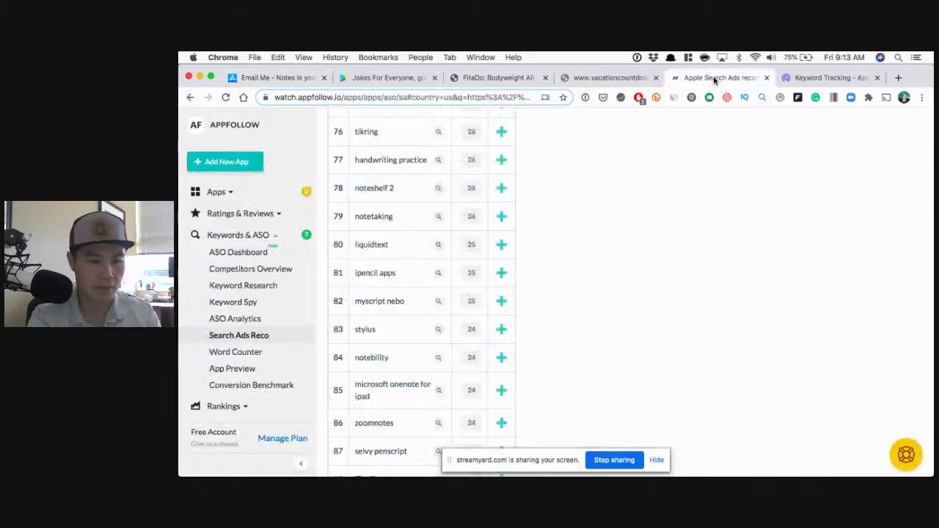
# Switch to App Radar, add "notas" as a tracked keyword and close the keyword entry dialog.
pyautogui.click(799, 79)
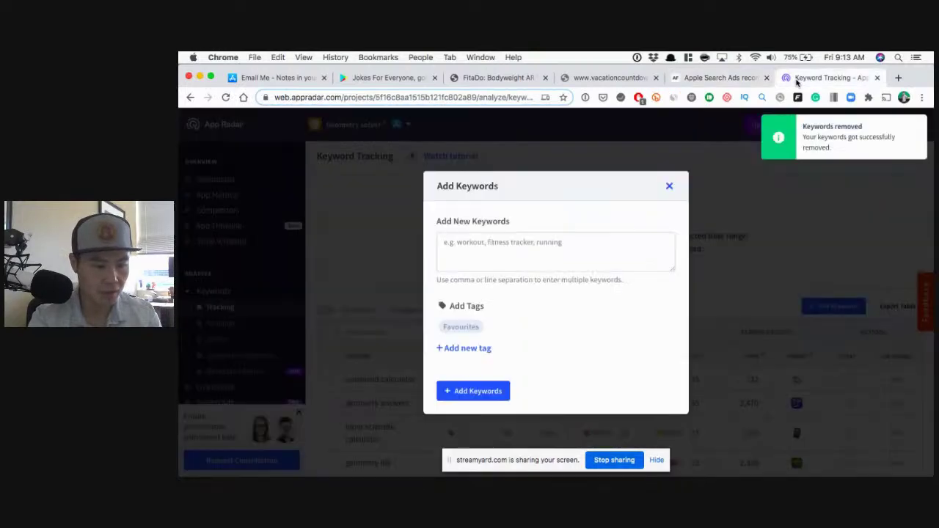
pyautogui.click(557, 252)
pyautogui.write('no')
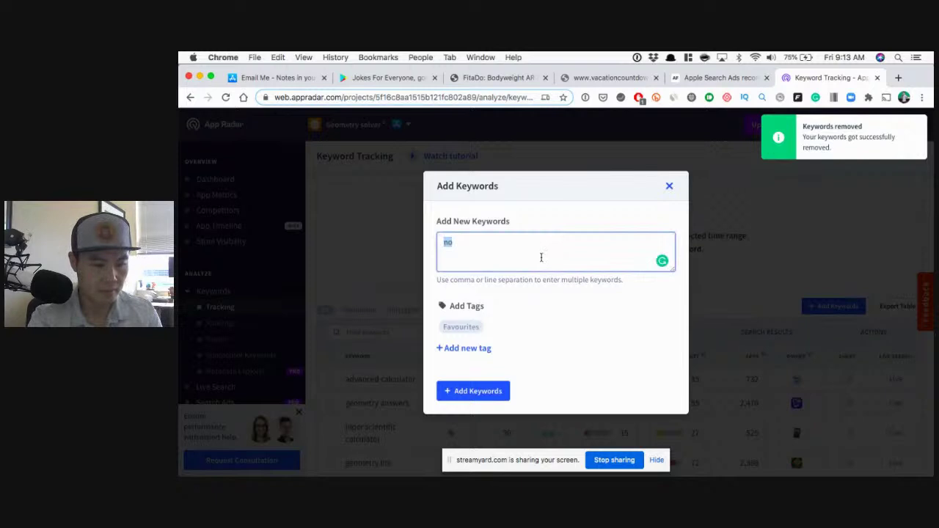
pyautogui.write('tas')
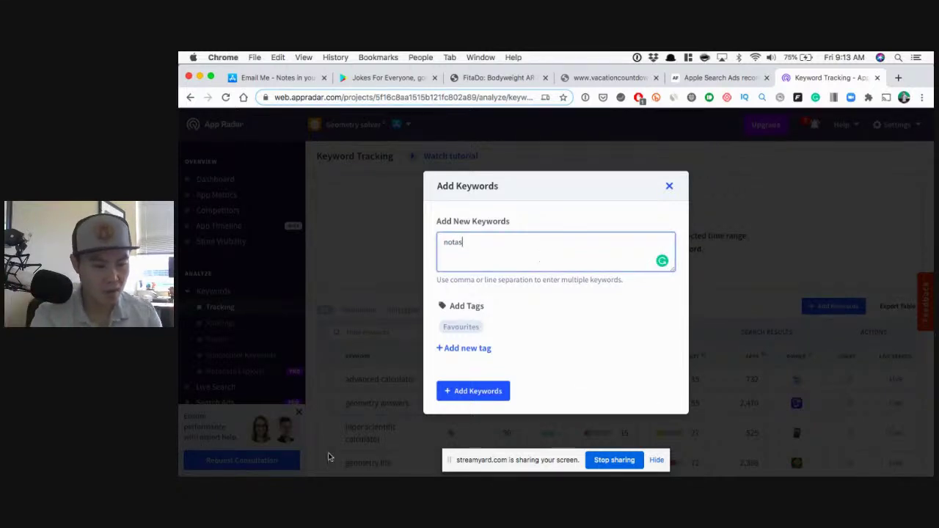
pyautogui.click(483, 393)
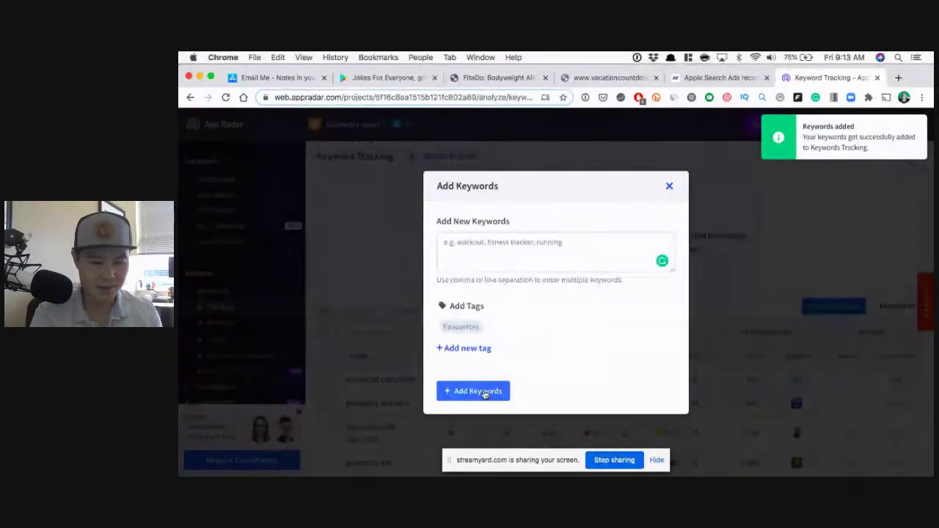
pyautogui.click(667, 188)
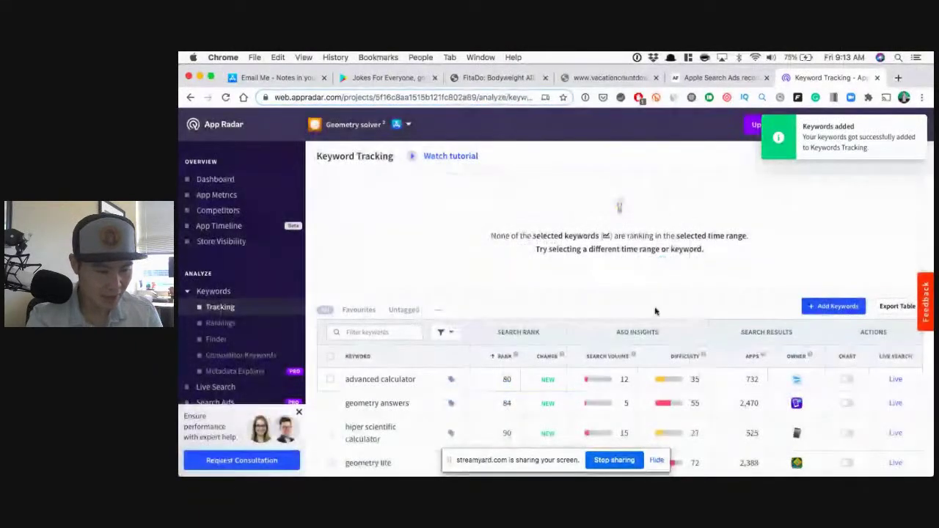
# Filter the tracked keywords by "notas" to examine its search volume and difficulty, and return to the Email Me App Store page.
pyautogui.scroll(-10, 655, 311)
pyautogui.scroll(10, 656, 310)
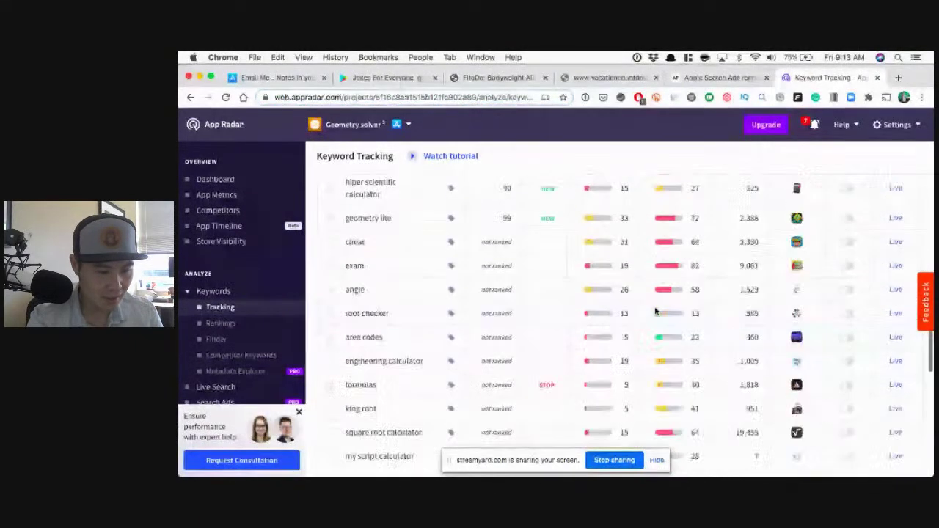
pyautogui.scroll(3, 655, 310)
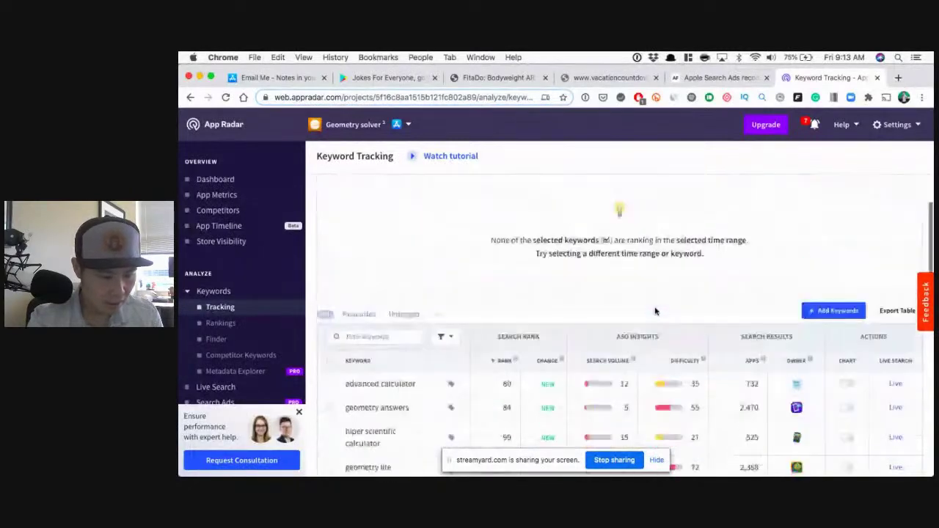
pyautogui.click(385, 280)
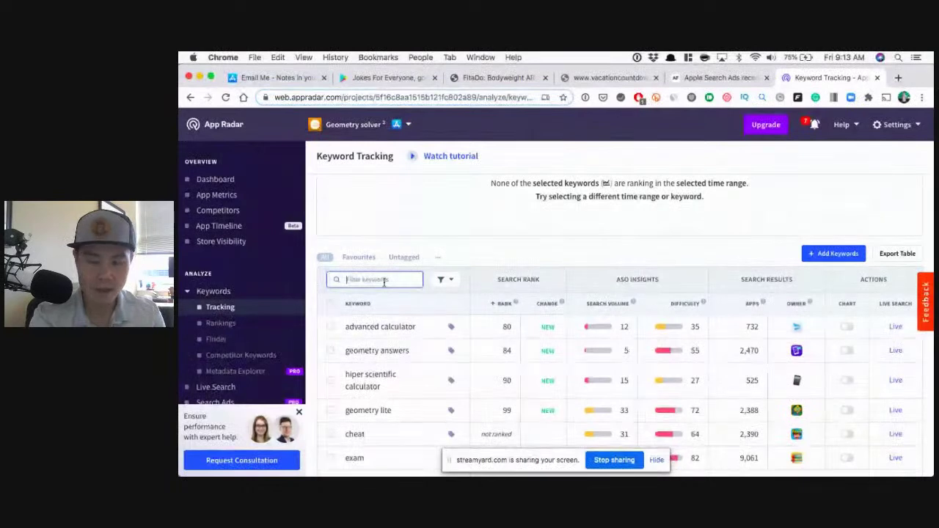
pyautogui.write('notas')
pyautogui.press('Return')
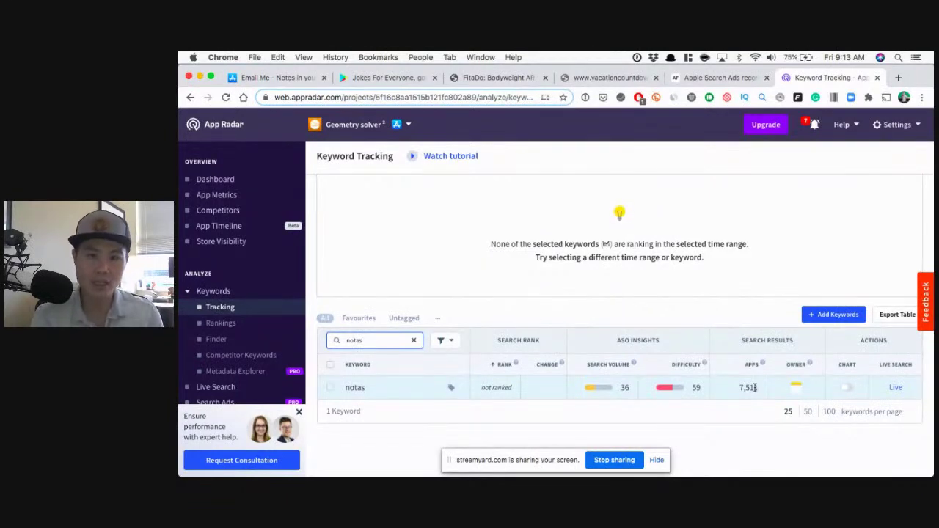
pyautogui.click(291, 82)
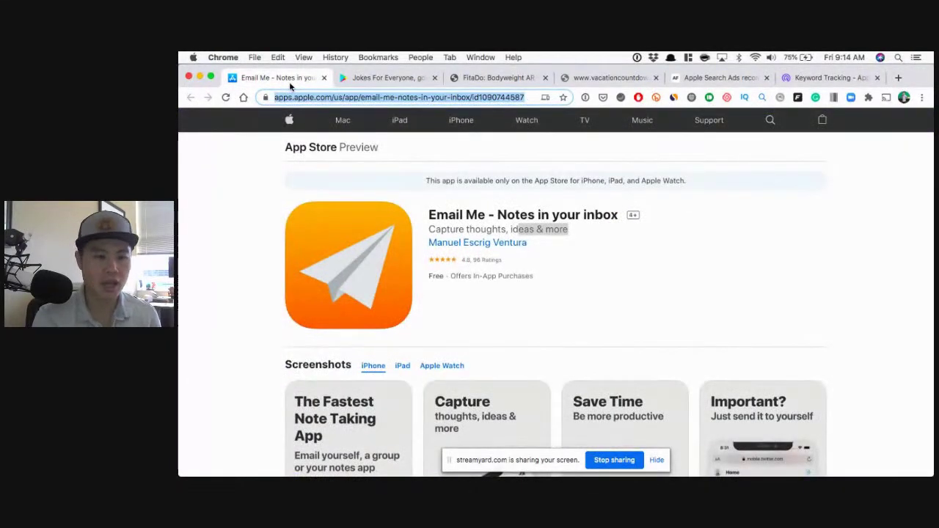
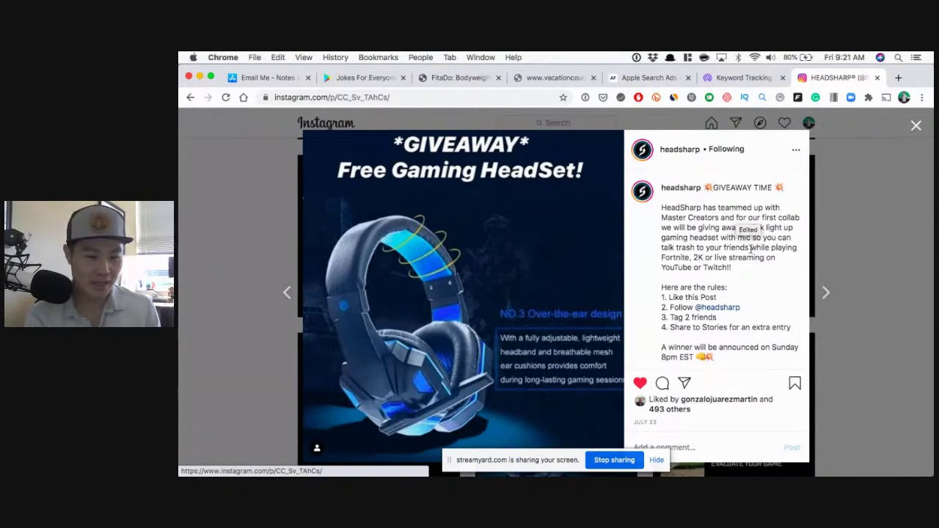
# Read the rules in the caption of headsharp's gaming headset giveaway post on Instagram.
pyautogui.scroll(-1, 737, 278)
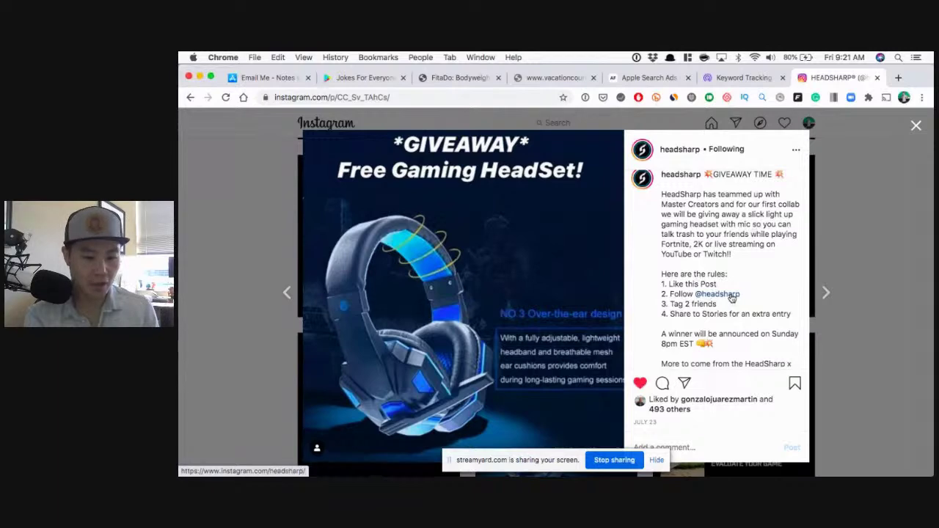
pyautogui.scroll(-1, 701, 308)
pyautogui.scroll(-2, 766, 292)
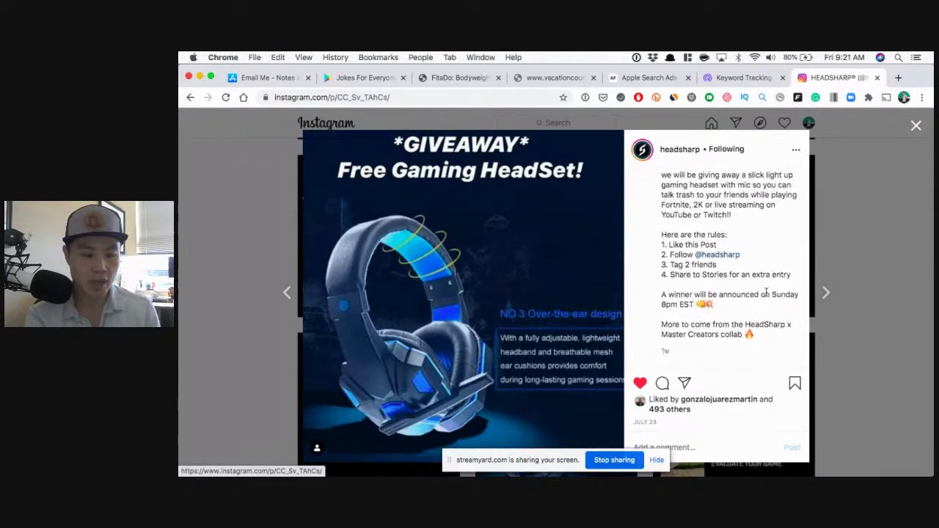
pyautogui.scroll(-1, 765, 292)
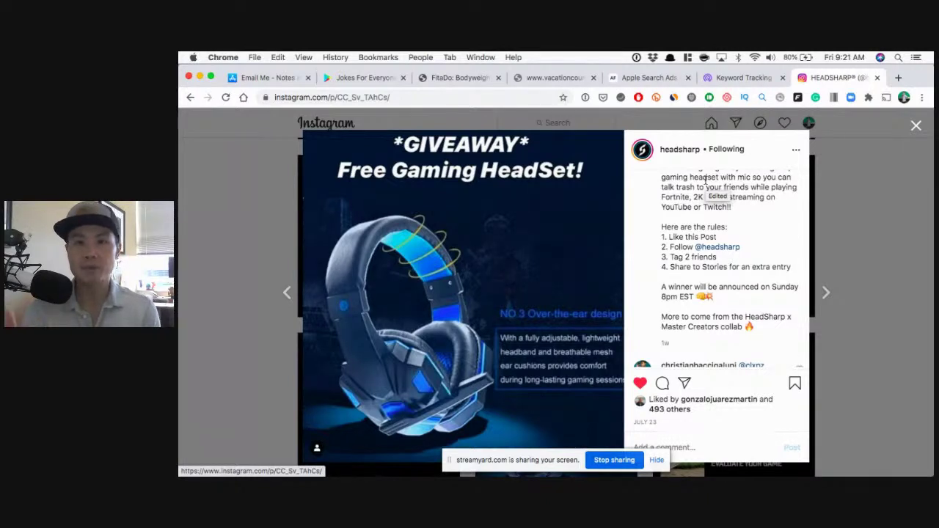
# Open shoutcart.com in a new browser tab.
pyautogui.click(897, 78)
pyautogui.write('shoutcart')
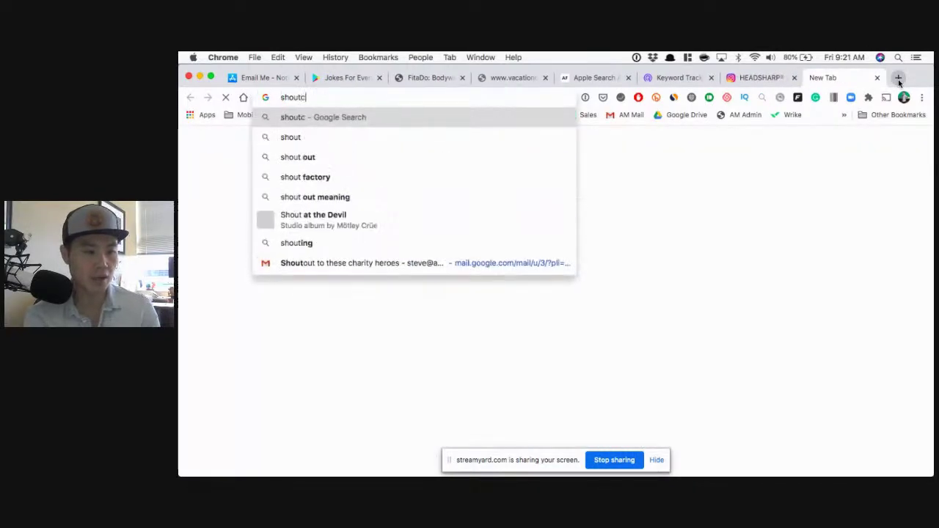
pyautogui.write('.com')
pyautogui.press('Return')
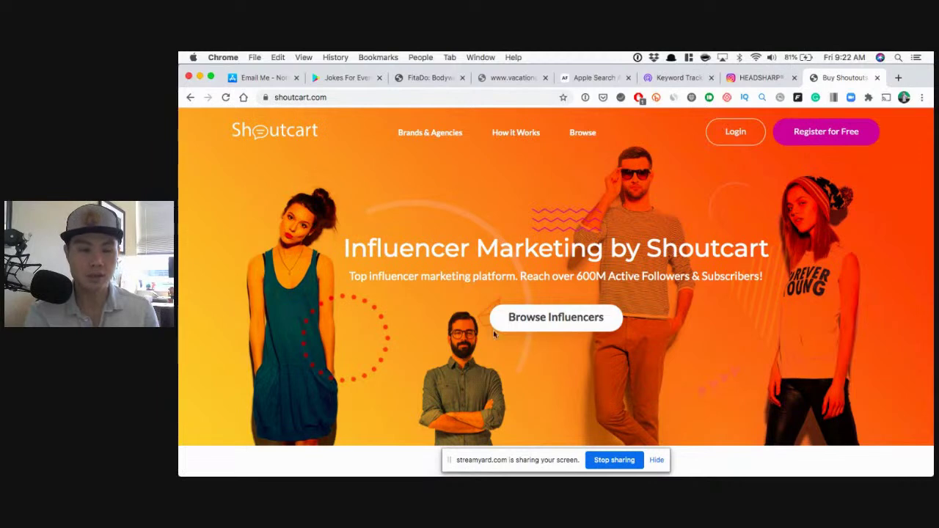
# Show the headsharp giveaway post again and return to the Shoutcart home page.
pyautogui.click(760, 77)
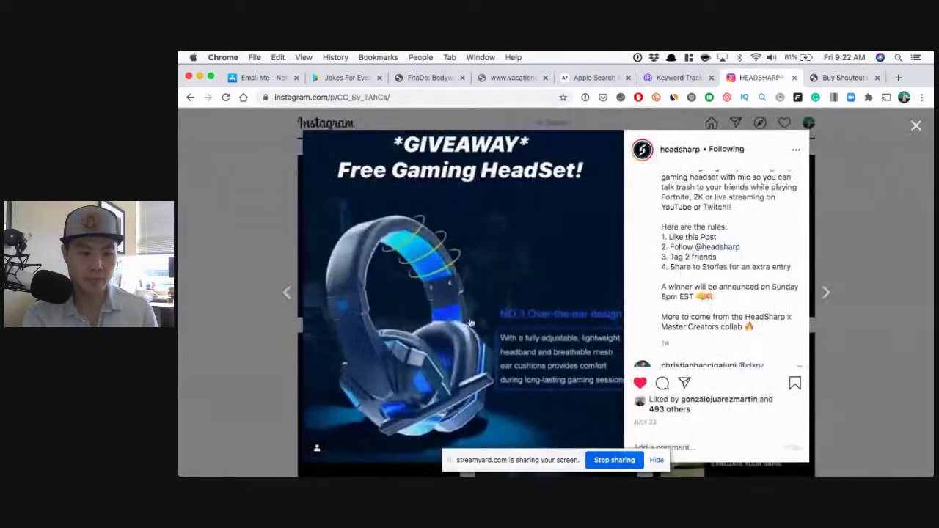
pyautogui.rightClick(856, 77)
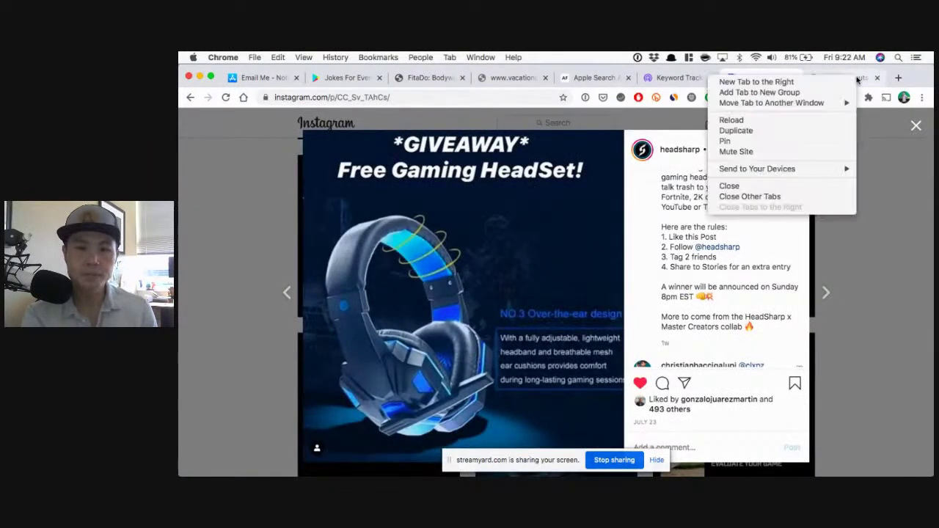
pyautogui.click(866, 78)
pyautogui.click(866, 78)
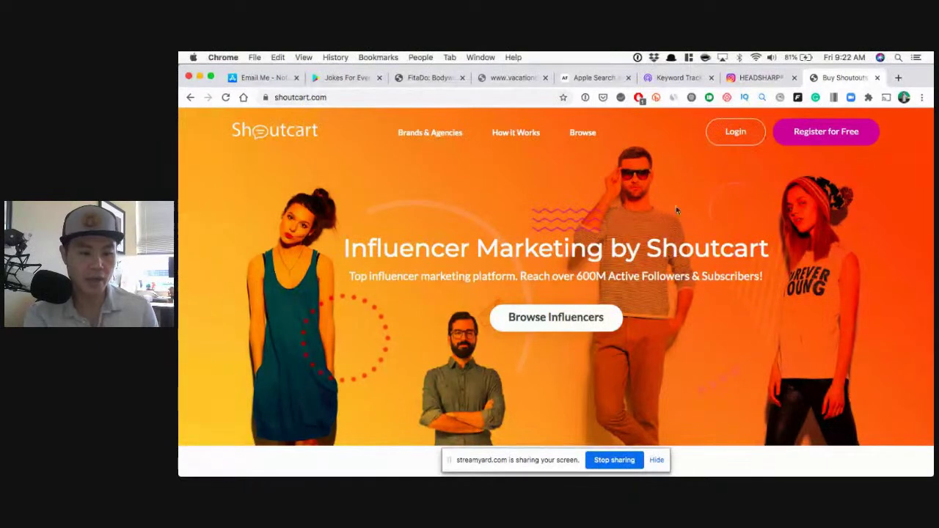
# Open Shoutcart's influencer listing and examine its categories and the accounts offered.
pyautogui.click(579, 317)
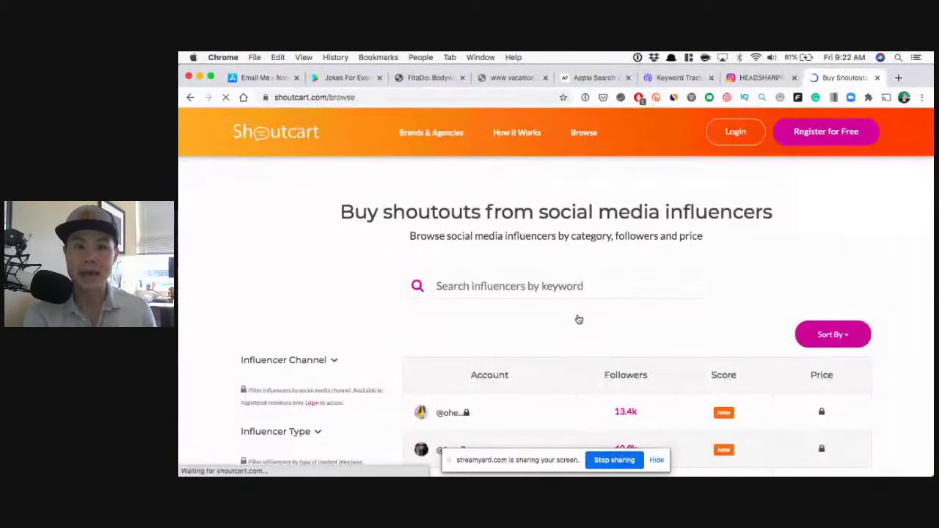
pyautogui.scroll(-5, 568, 319)
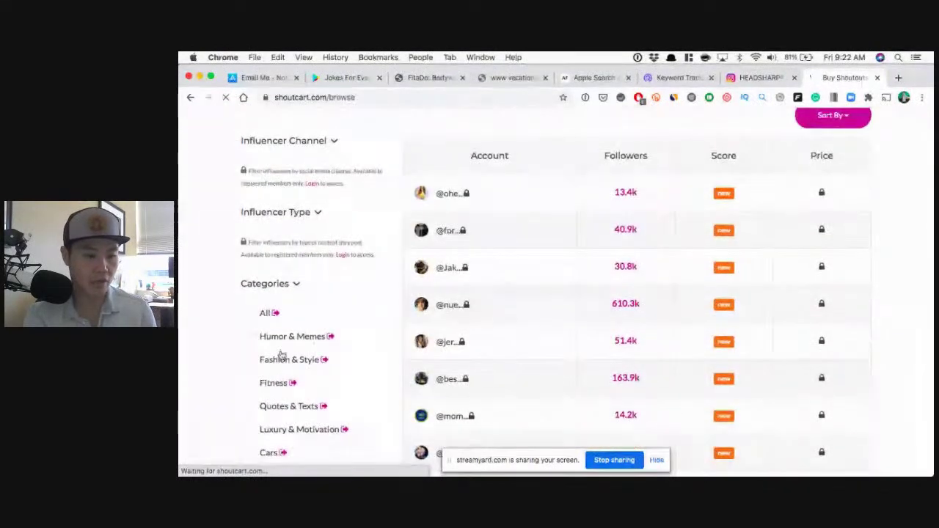
pyautogui.scroll(-3, 280, 354)
pyautogui.scroll(-5, 257, 345)
pyautogui.scroll(-10, 253, 356)
pyautogui.scroll(7, 253, 356)
pyautogui.scroll(-3, 254, 357)
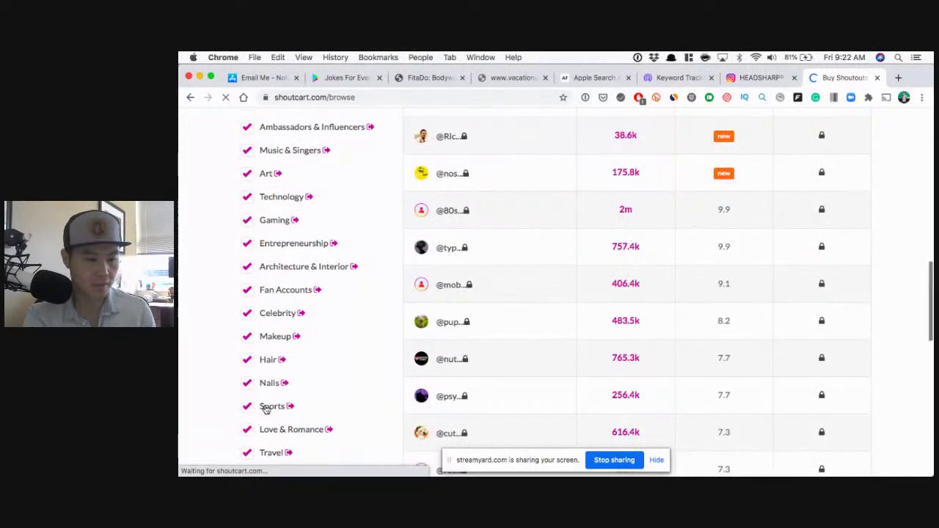
# Deselect all influencer categories in the Shoutcart listing.
pyautogui.scroll(14, 266, 409)
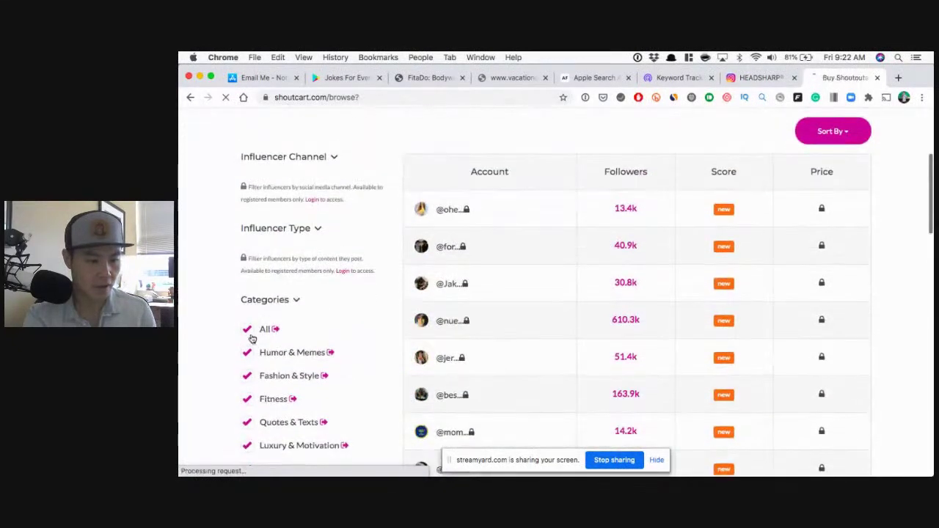
pyautogui.scroll(3, 248, 330)
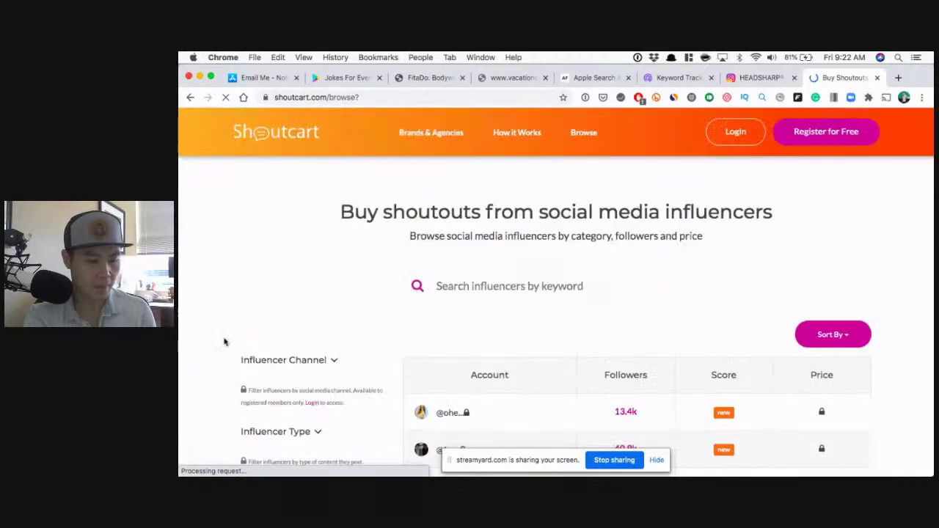
pyautogui.scroll(-10, 226, 340)
pyautogui.scroll(5, 224, 340)
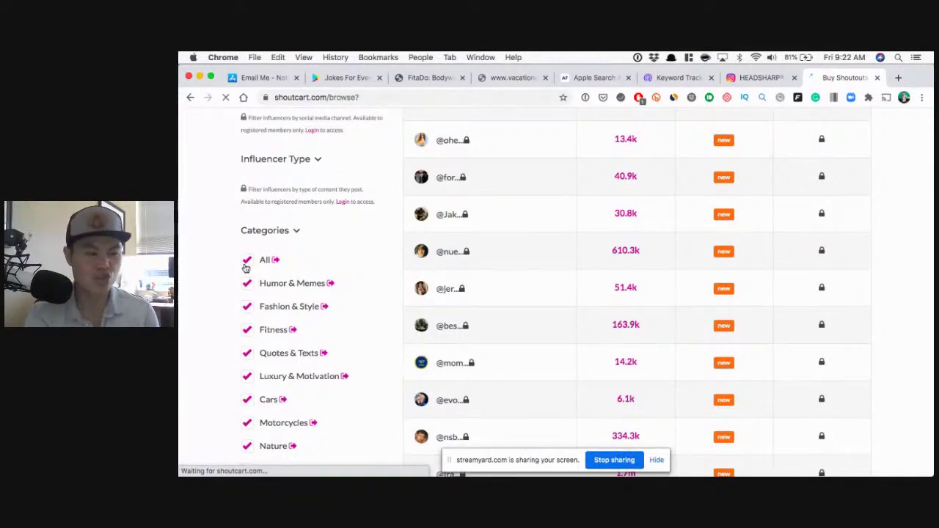
pyautogui.click(247, 263)
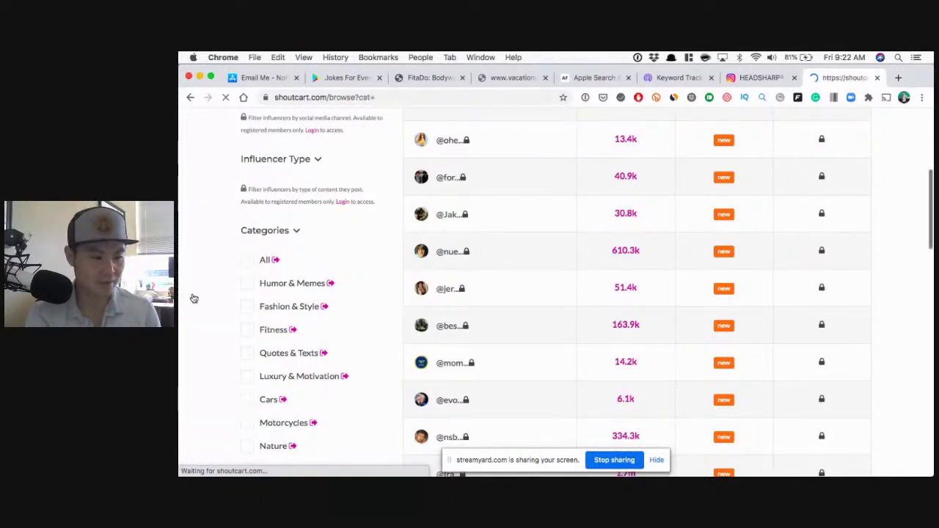
# Filter the influencer listing to the Sports category only.
pyautogui.scroll(-3, 218, 308)
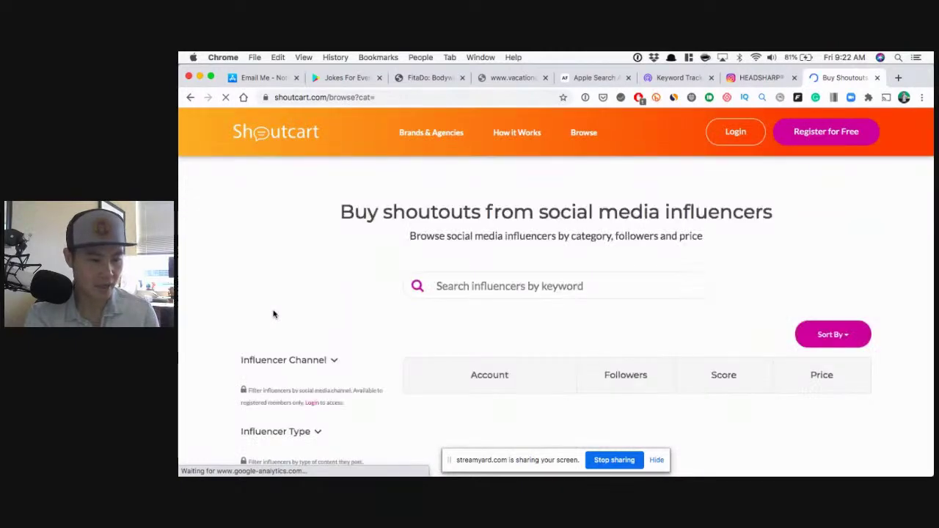
pyautogui.scroll(-10, 273, 314)
pyautogui.scroll(-5, 273, 314)
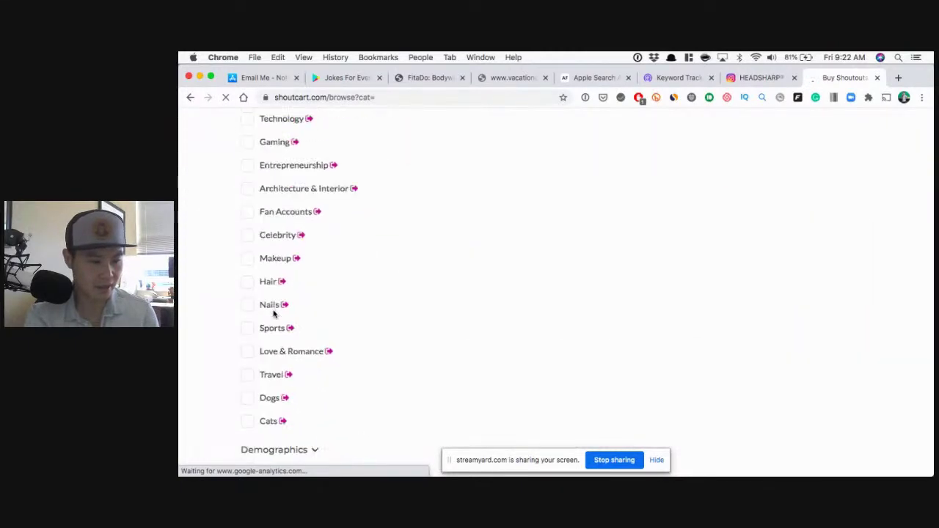
pyautogui.click(280, 328)
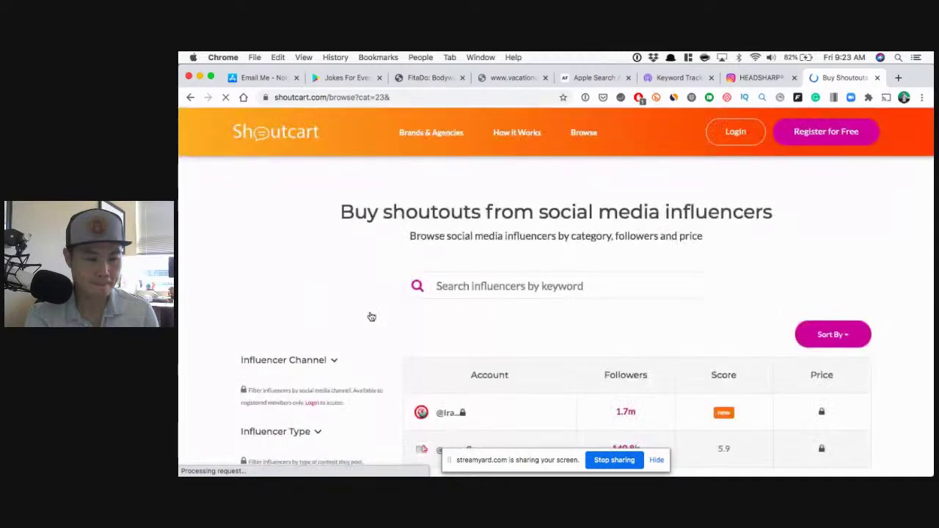
# Review the follower counts and scores of the sports influencers and show the available sorting options.
pyautogui.scroll(-1, 440, 308)
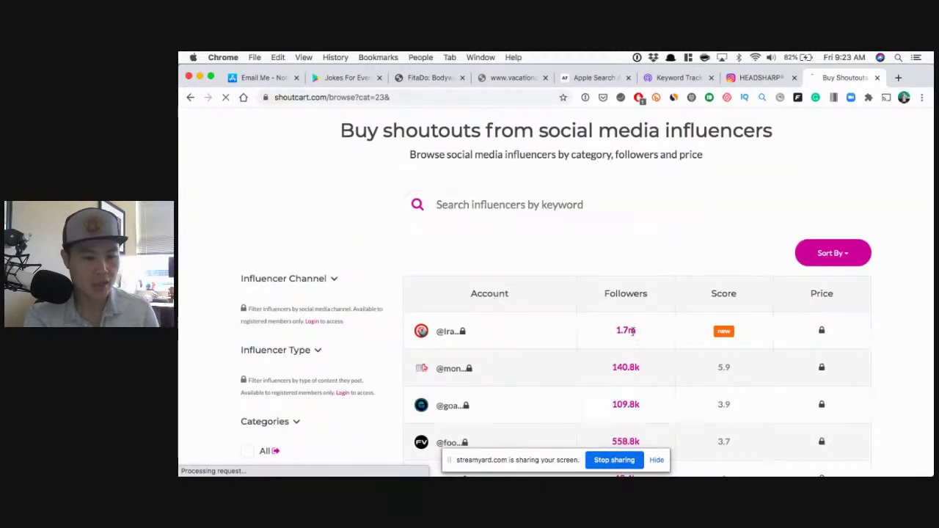
pyautogui.scroll(-1, 625, 358)
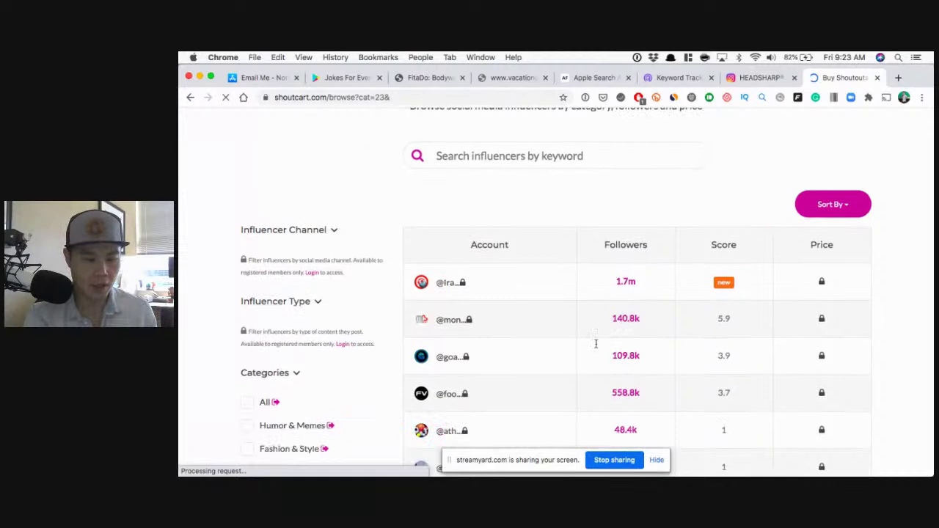
pyautogui.click(845, 204)
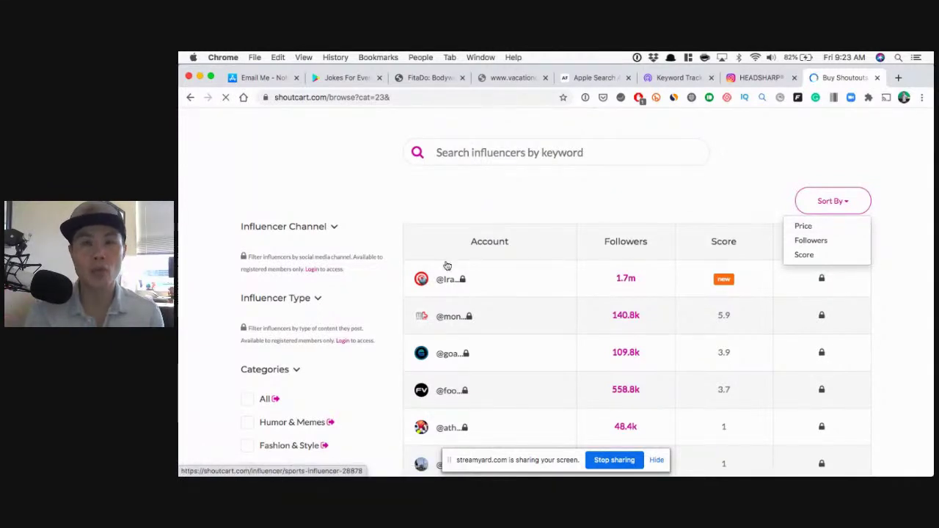
# Switch to App Radar's Keyword Tracking page, clear the "notas" keyword filter and dismiss the promotional notice.
pyautogui.click(759, 78)
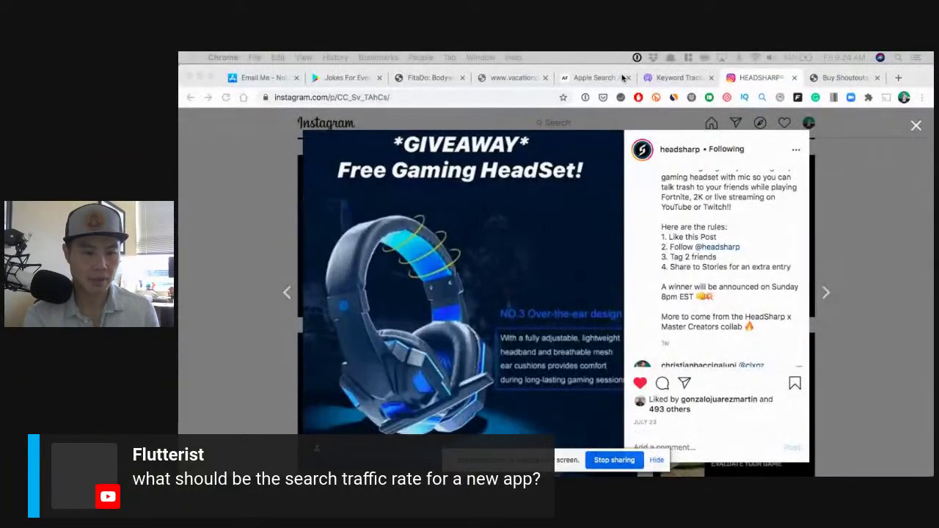
pyautogui.click(657, 78)
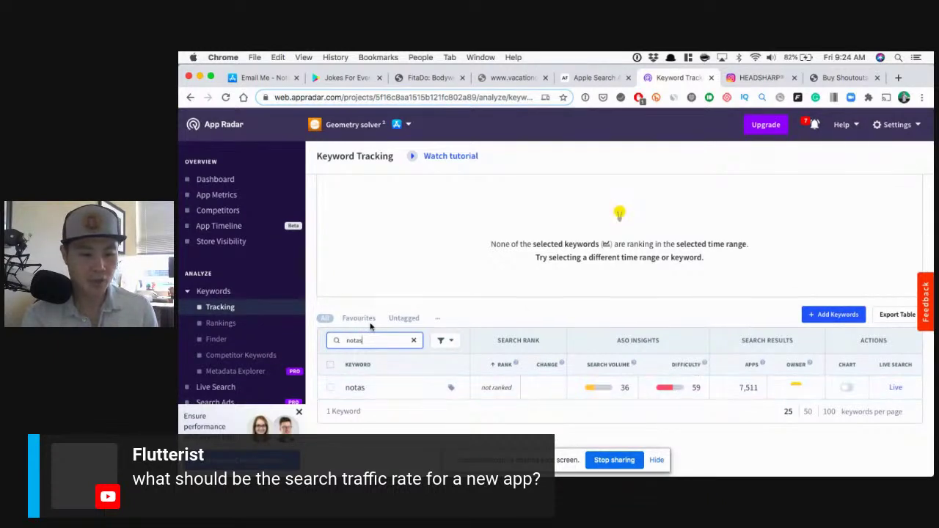
pyautogui.click(413, 340)
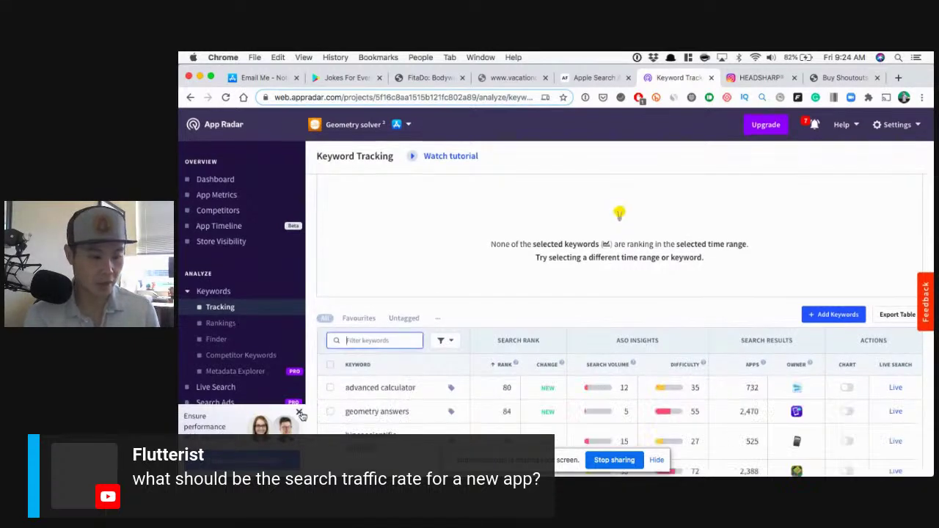
pyautogui.click(301, 414)
# Sort Geometry solver's tracked keywords by ascending difficulty and compare their search volume with their difficulty.
pyautogui.scroll(-2, 454, 394)
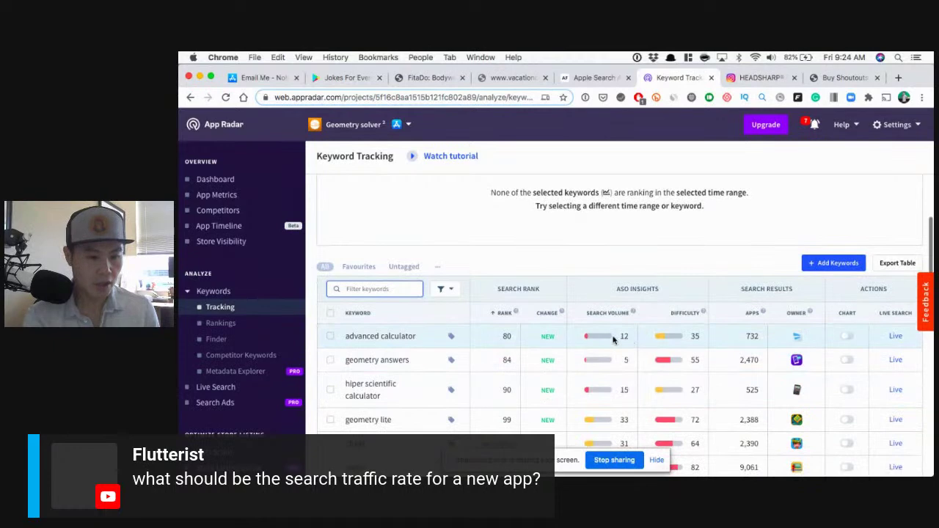
pyautogui.scroll(-2, 619, 352)
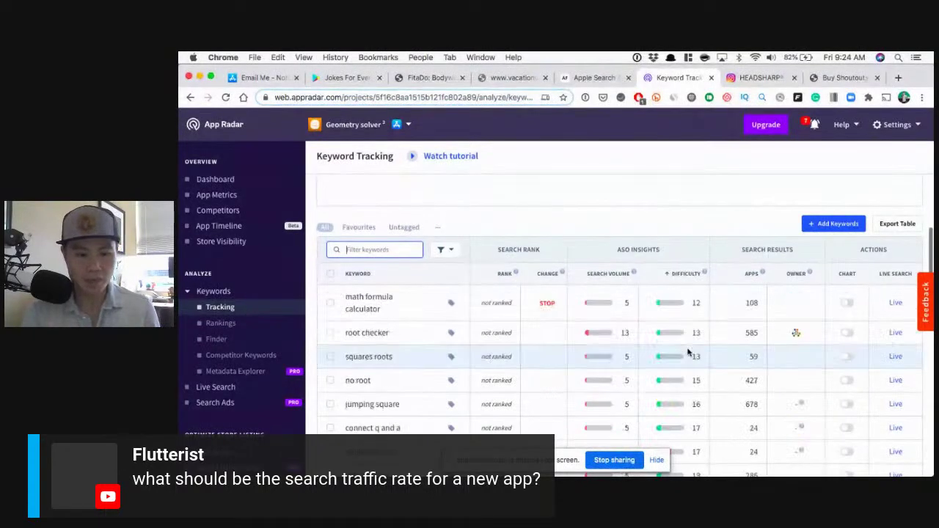
pyautogui.scroll(-3, 688, 353)
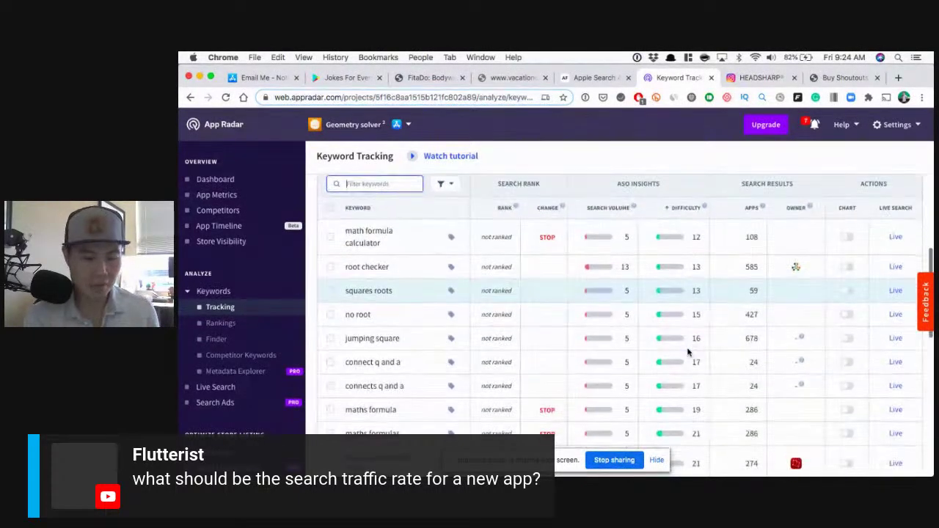
pyautogui.scroll(-8, 688, 353)
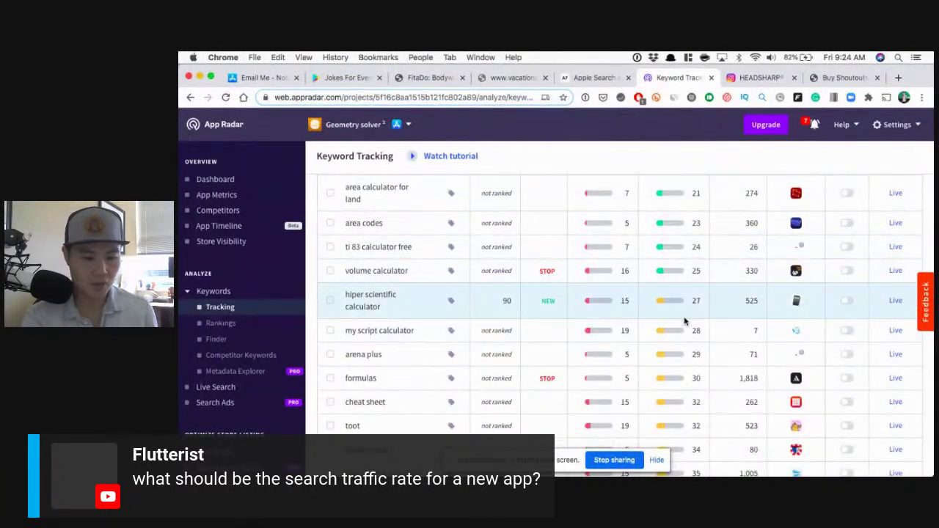
pyautogui.scroll(-1, 684, 321)
pyautogui.scroll(-5, 683, 321)
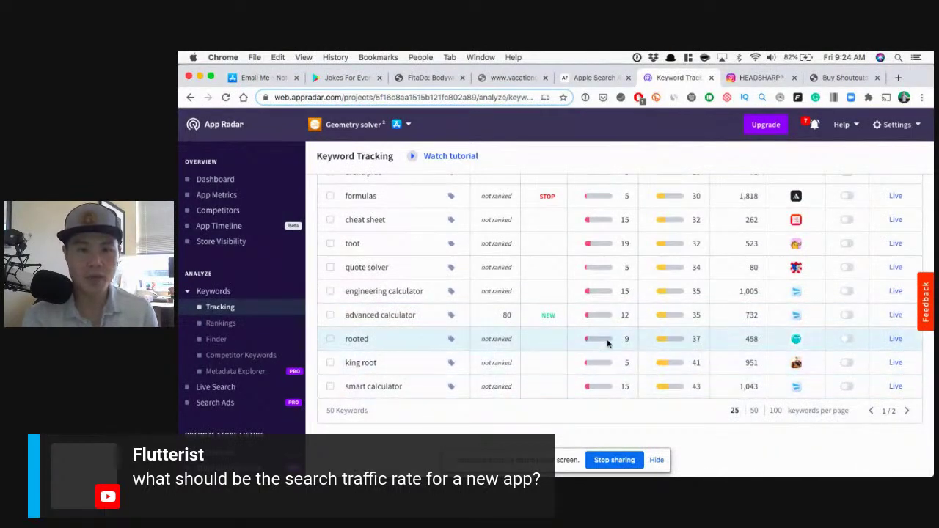
pyautogui.scroll(2, 607, 338)
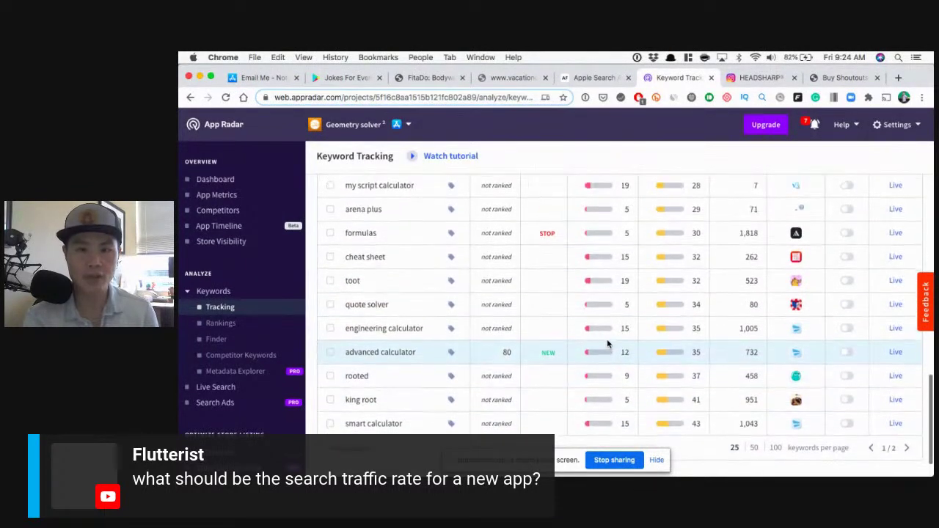